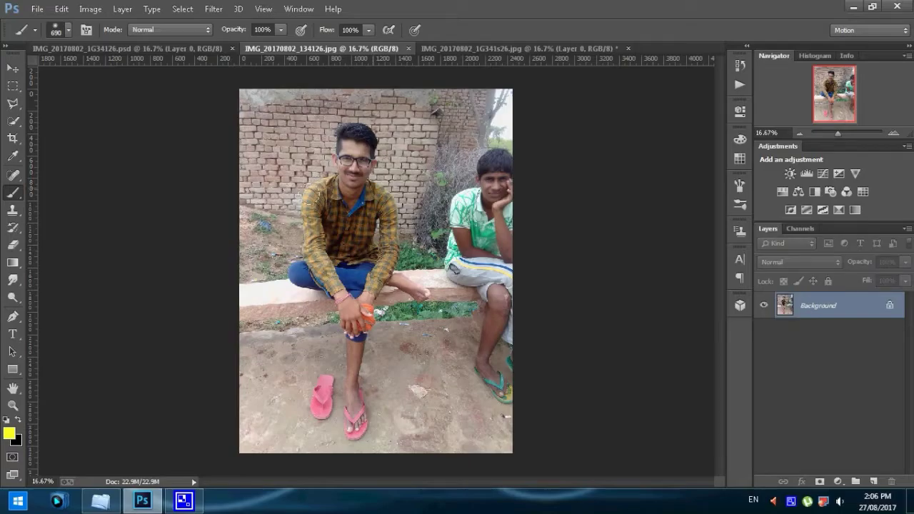
Step: Turn the locked Background into an editable Layer 0 and pick the Pen tool
double_click(846, 300)
click(554, 162)
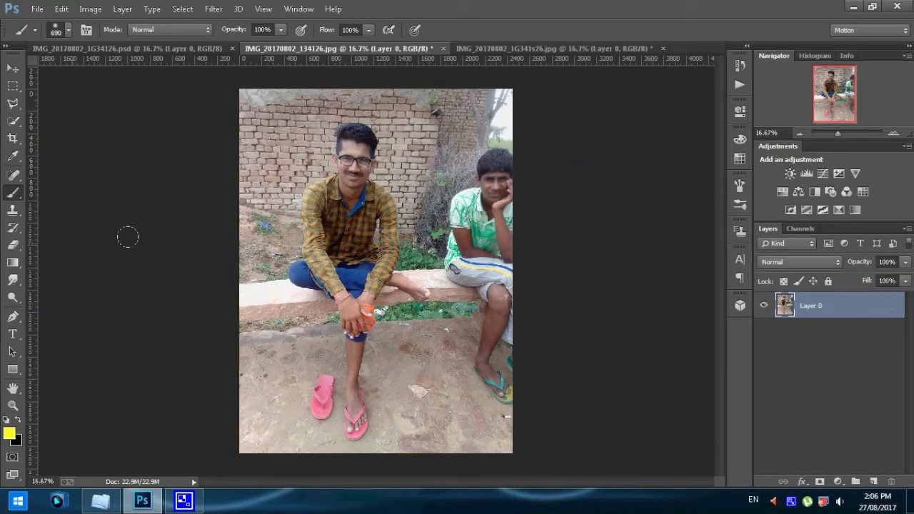
click(14, 316)
Step: Place pen anchors along the right side of the man's leg and around his bare foot
scroll(358, 244, up, 1)
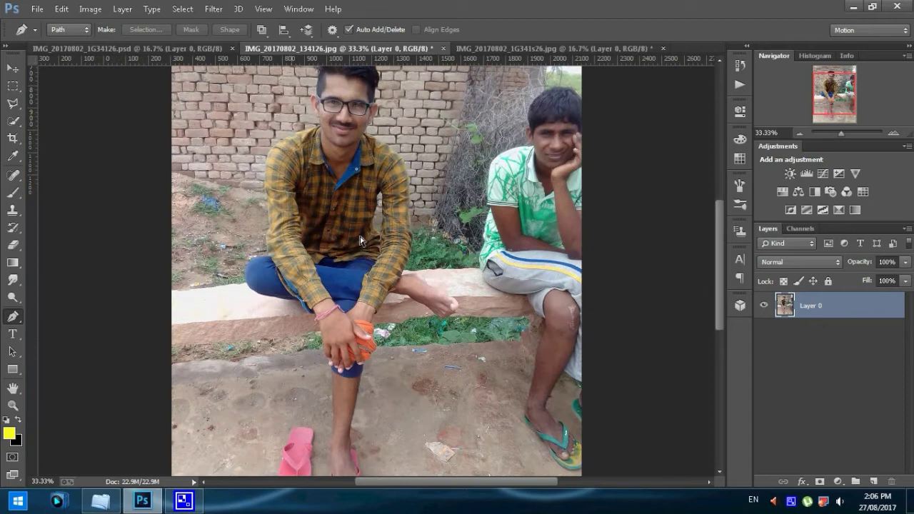
scroll(358, 245, up, 1)
scroll(271, 268, down, 3)
scroll(273, 267, down, 3)
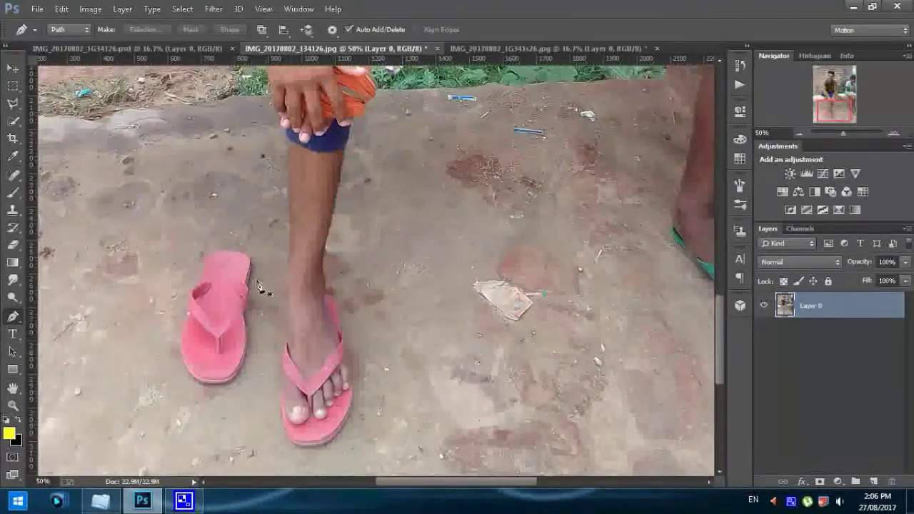
click(357, 307)
click(333, 255)
click(350, 145)
scroll(350, 145, up, 2)
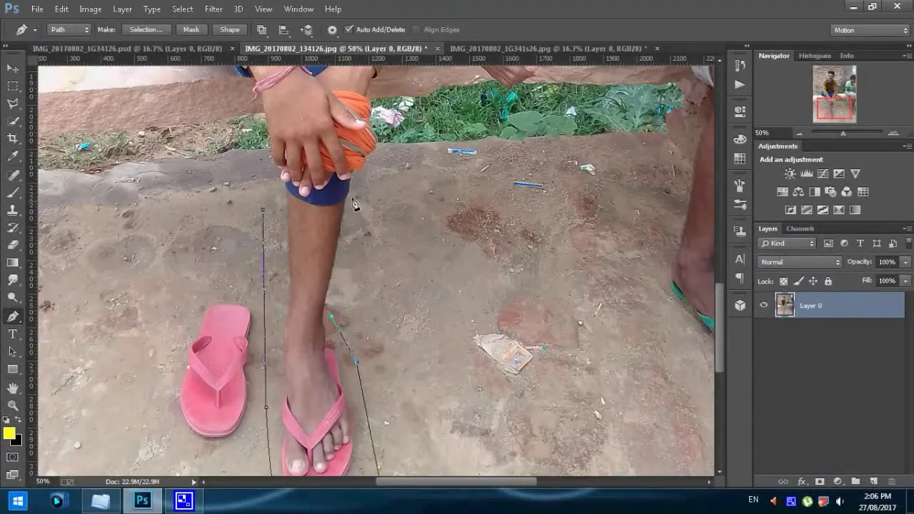
scroll(350, 145, up, 3)
click(381, 199)
scroll(543, 132, up, 5)
click(415, 221)
click(534, 194)
click(561, 255)
Step: Continue the pen path around the man's head and shoulder
scroll(446, 131, up, 5)
scroll(436, 163, up, 1)
scroll(429, 161, up, 4)
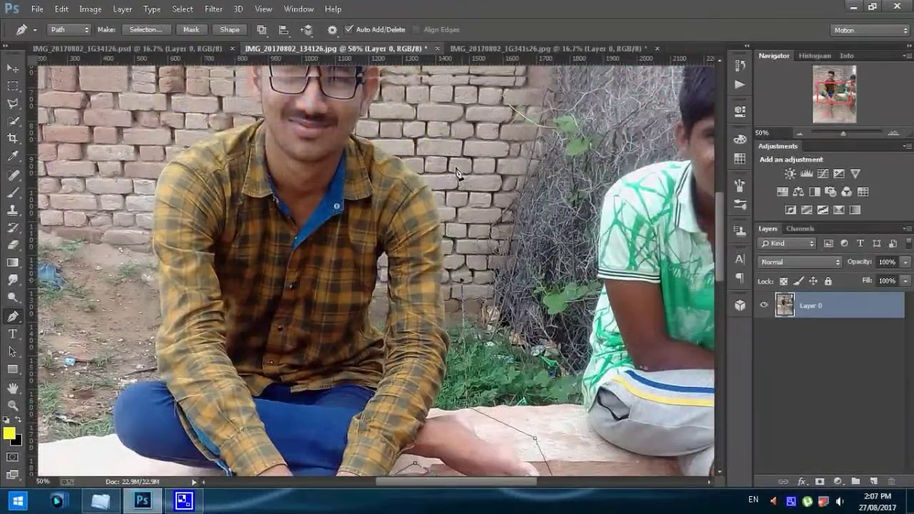
scroll(417, 155, up, 2)
scroll(405, 149, up, 2)
scroll(405, 148, up, 2)
click(236, 161)
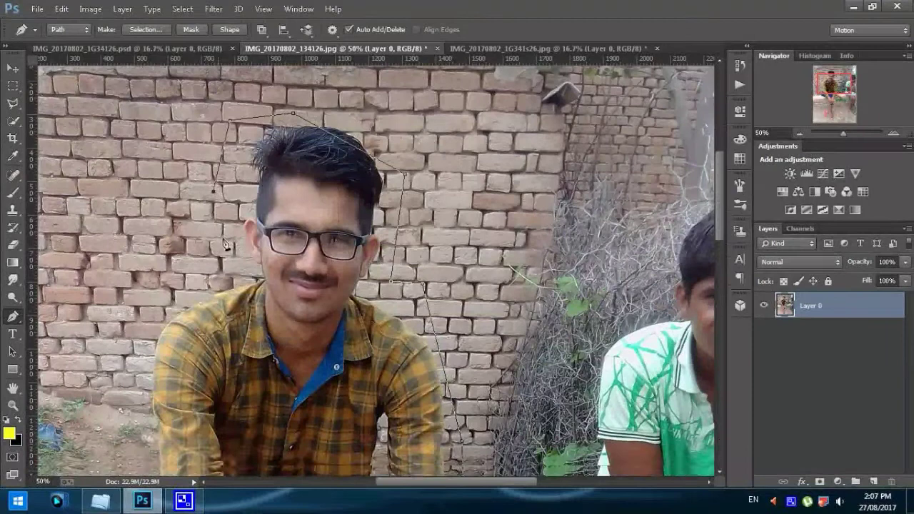
scroll(236, 165, down, 3)
scroll(179, 215, down, 2)
click(152, 213)
scroll(136, 272, down, 1)
scroll(129, 292, down, 1)
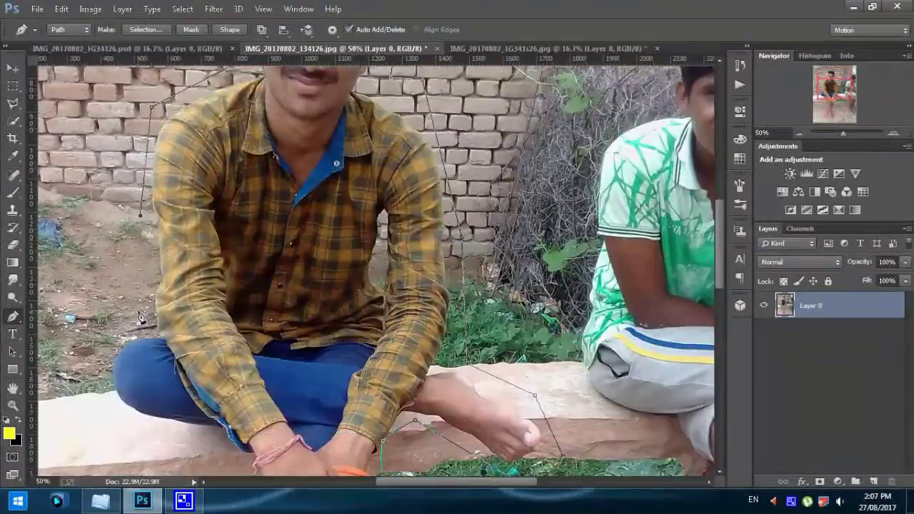
scroll(118, 307, down, 1)
Step: Close the path down his left side, leg and hand, then zoom out to view everything
click(113, 305)
click(129, 375)
click(193, 383)
click(251, 420)
scroll(257, 414, down, 2)
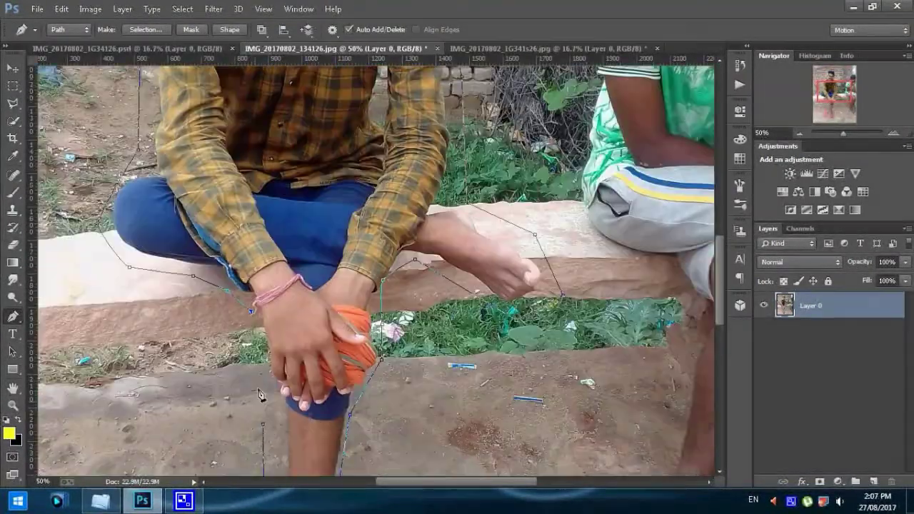
key(ctrl+minus)
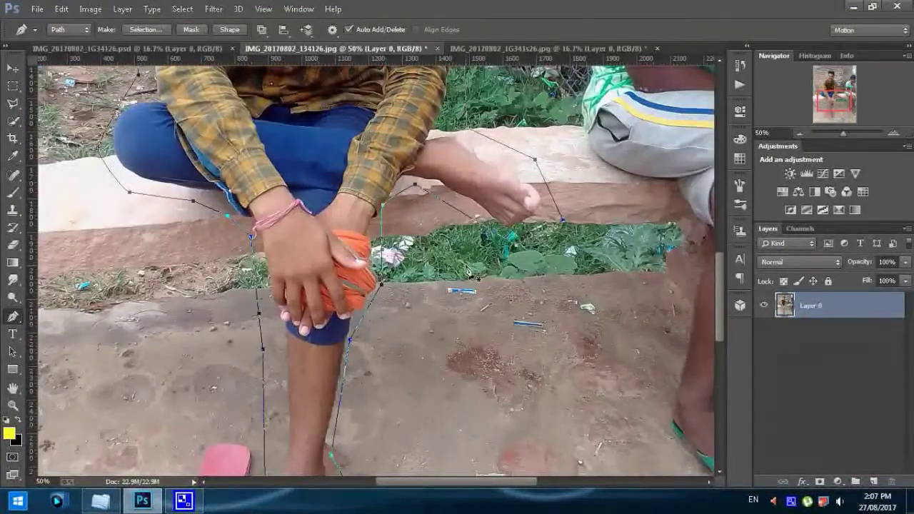
key(ctrl+minus)
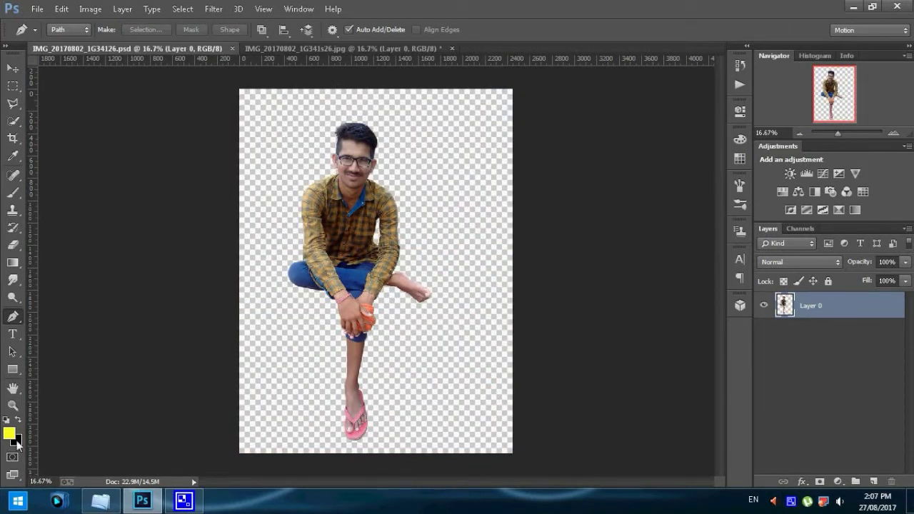
Step: Apply the Camera Raw Filter to Layer 0, with the preview zoomed to 25%
click(13, 405)
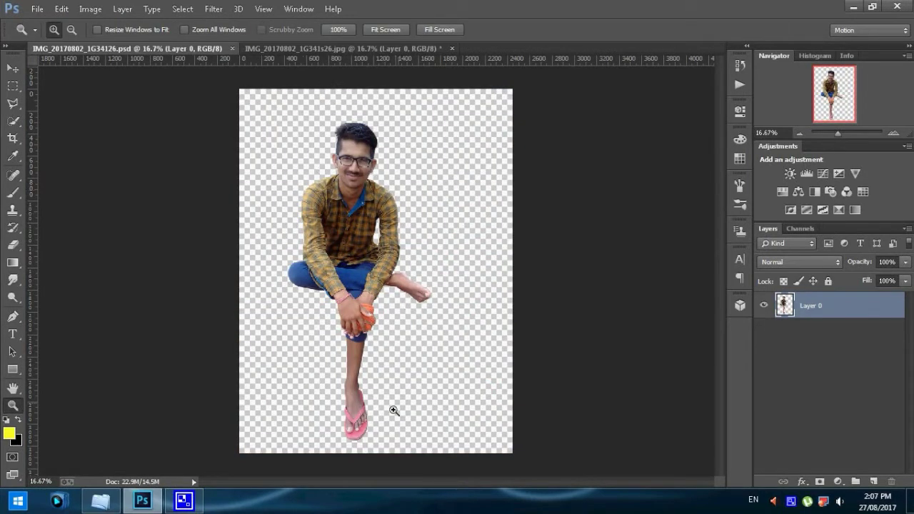
click(213, 9)
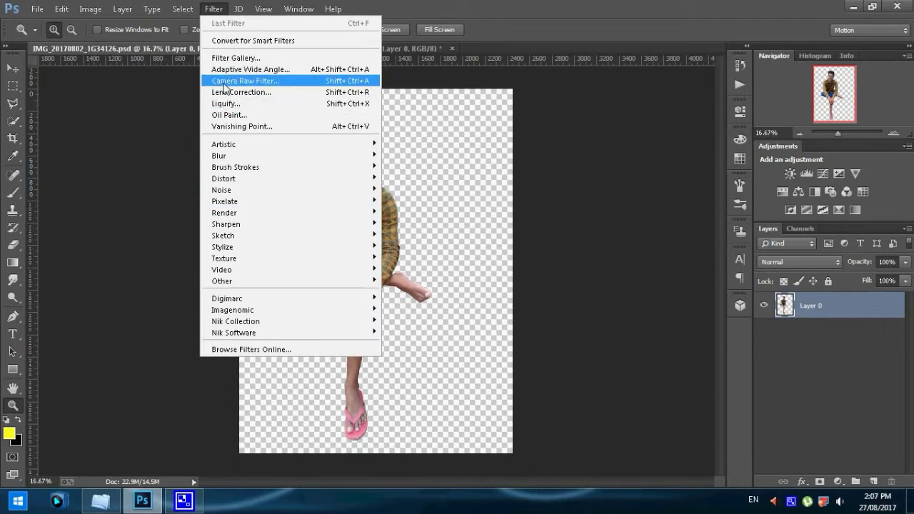
click(223, 82)
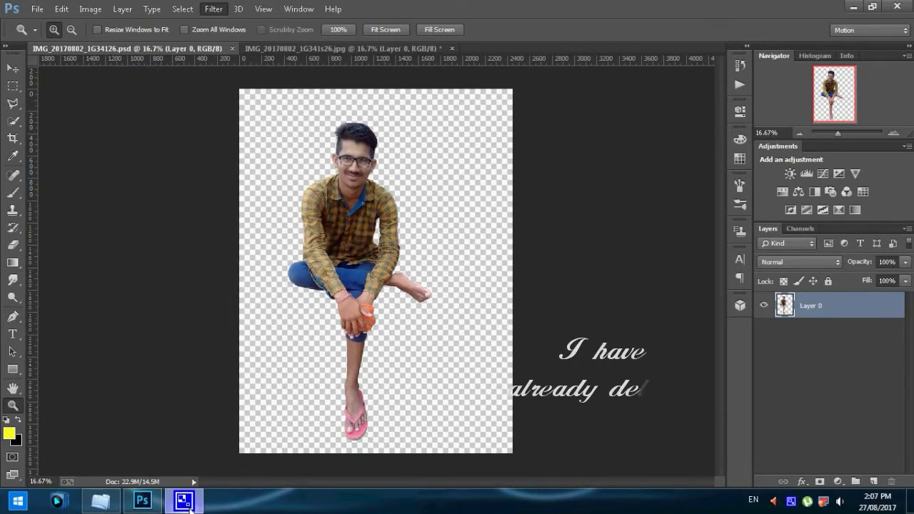
click(790, 505)
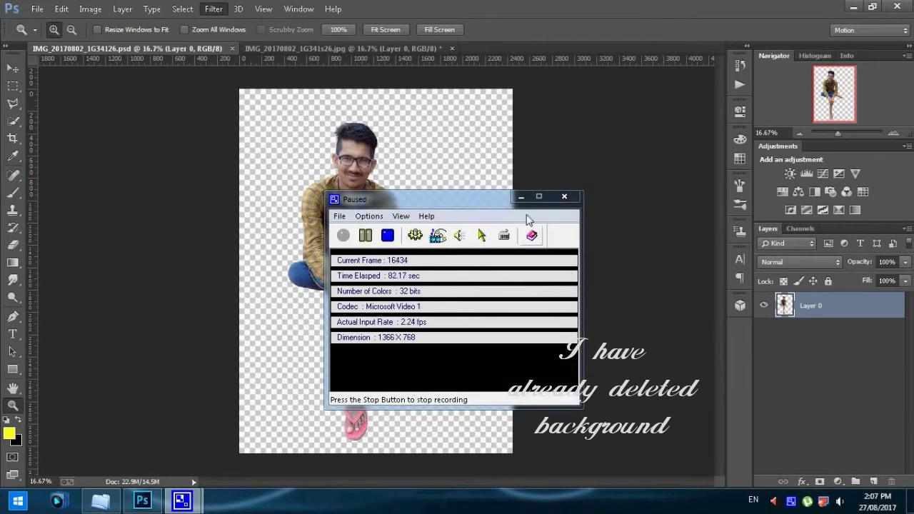
click(521, 197)
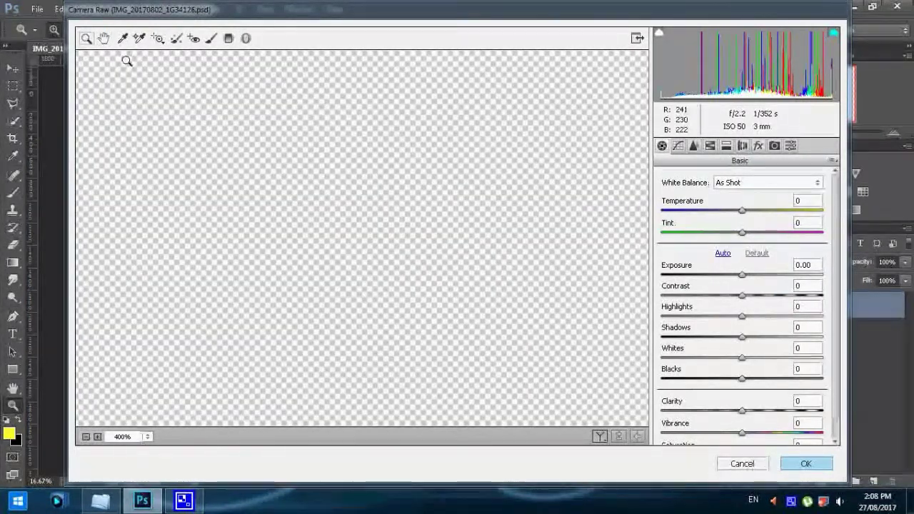
click(86, 437)
click(85, 437)
click(86, 436)
click(98, 437)
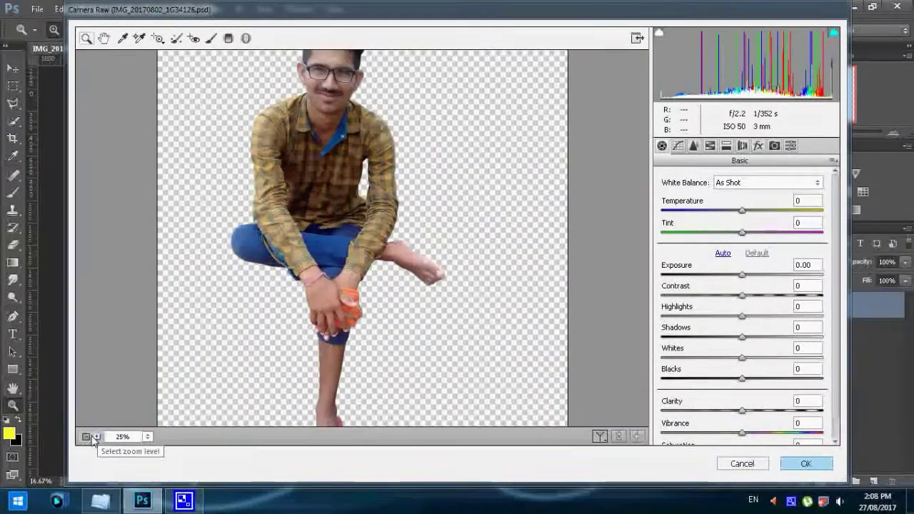
click(86, 437)
key(Return)
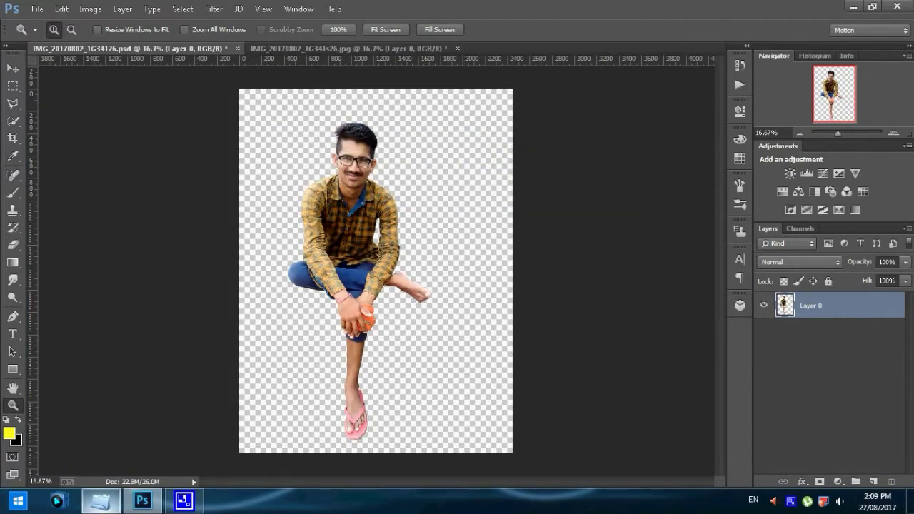
Step: Place the stone_steps image and scale it to fill the canvas
click(100, 501)
click(623, 214)
drag(624, 214, 188, 298)
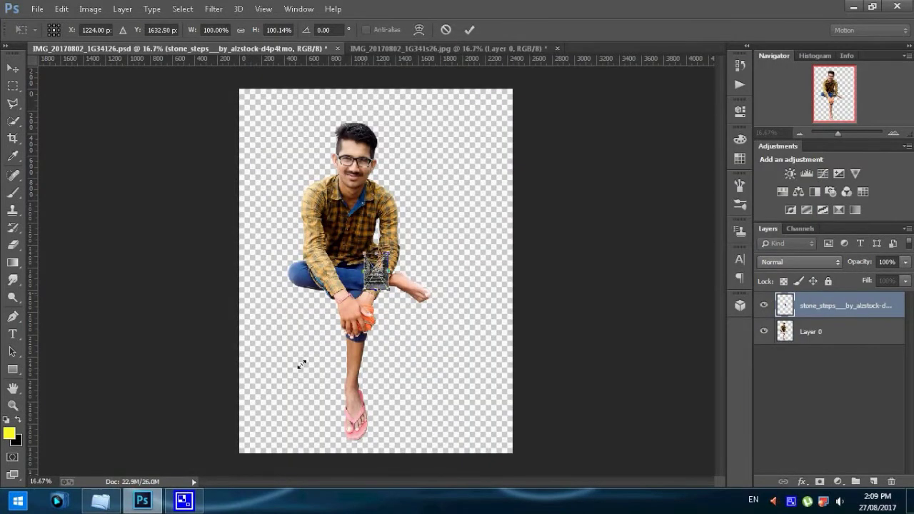
drag(302, 364, 240, 454)
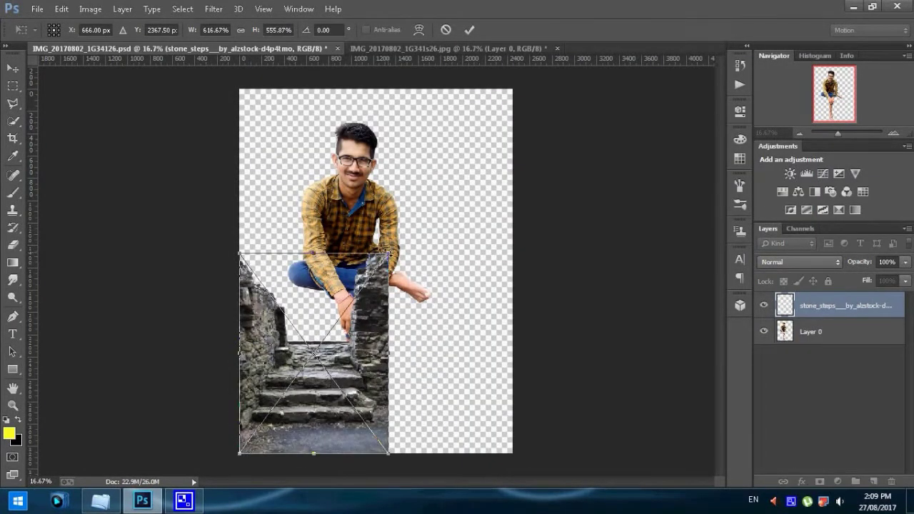
drag(389, 253, 513, 90)
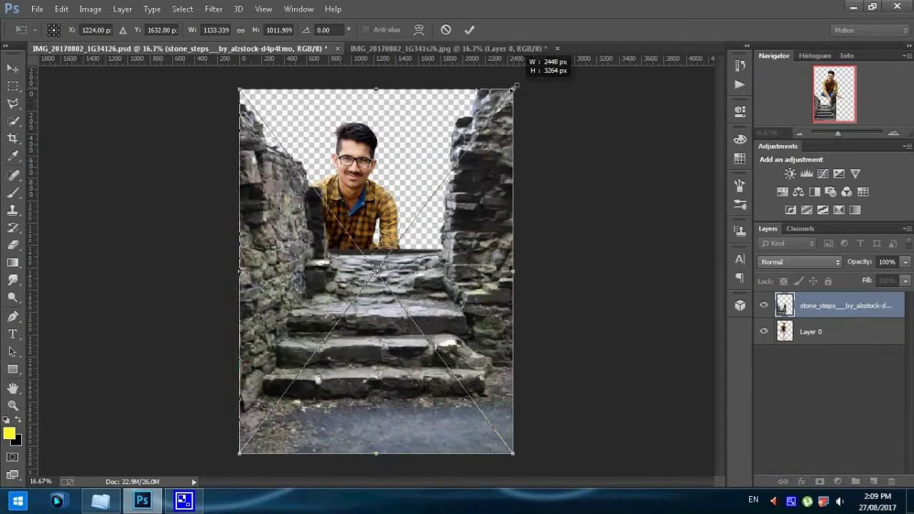
click(471, 29)
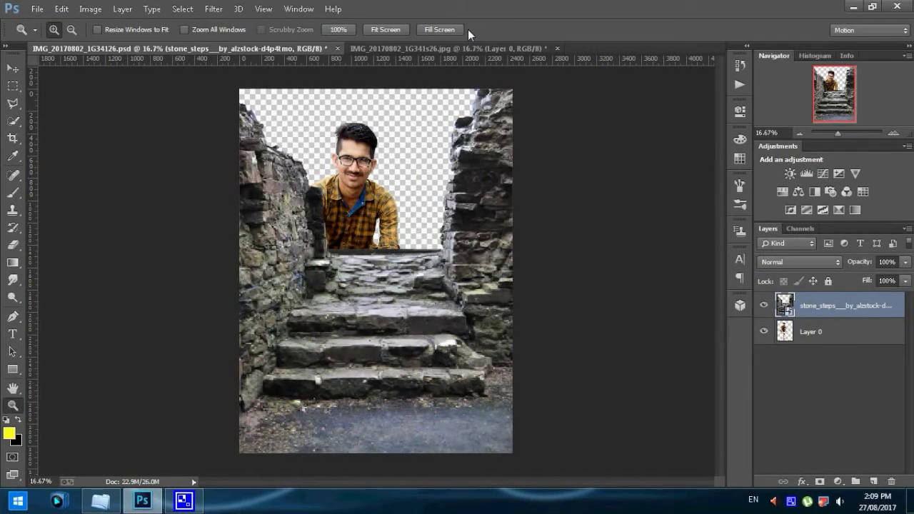
Step: Put the stone_steps layer below Layer 0 and nudge it into position
drag(843, 306, 845, 337)
click(12, 69)
mouse_move(339, 238)
mouse_down()
mouse_move(341, 247)
mouse_move(402, 258)
mouse_up()
key(alt+])
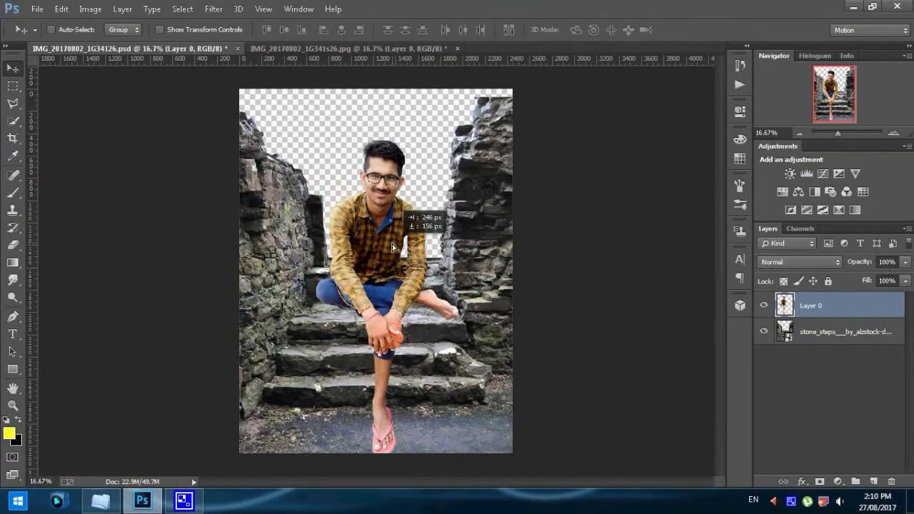
Step: Scale the man to about 77% and move him onto the steps
key(ctrl+t)
click(18, 71)
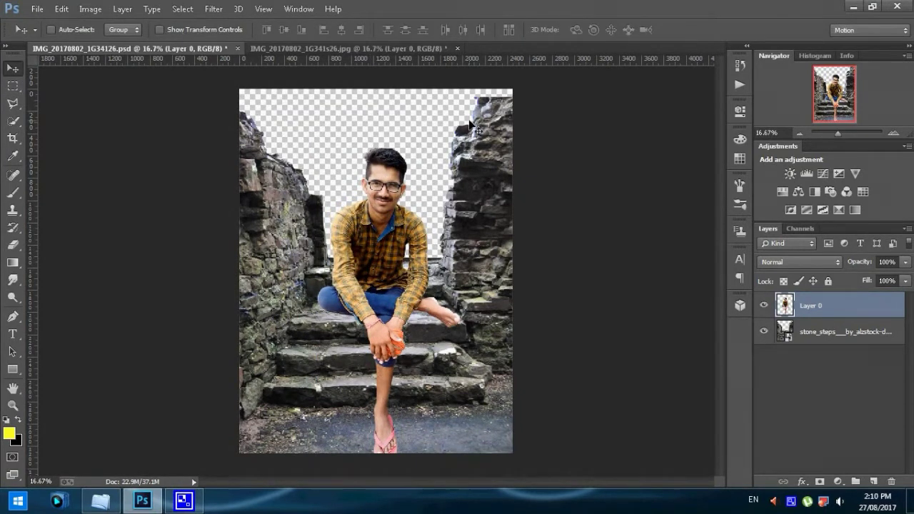
key(ctrl+t)
drag(544, 144, 517, 183)
drag(395, 260, 378, 269)
click(612, 29)
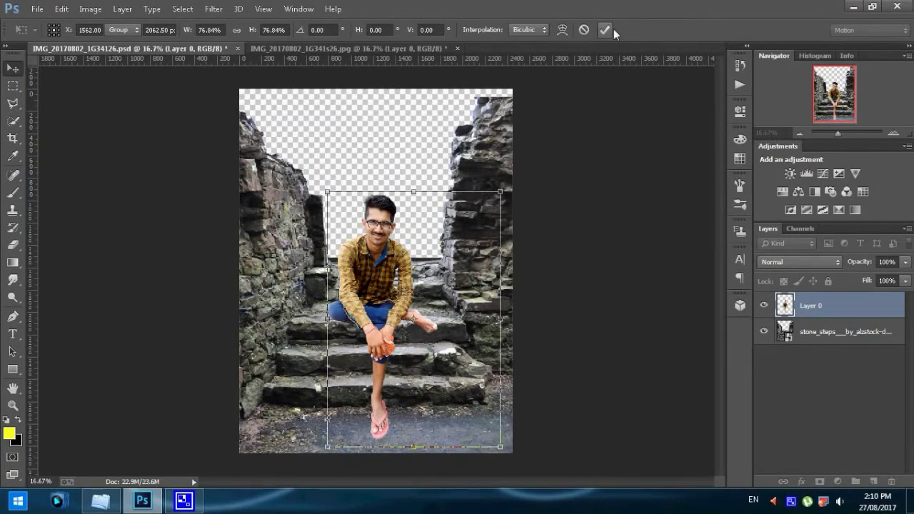
click(13, 408)
click(387, 403)
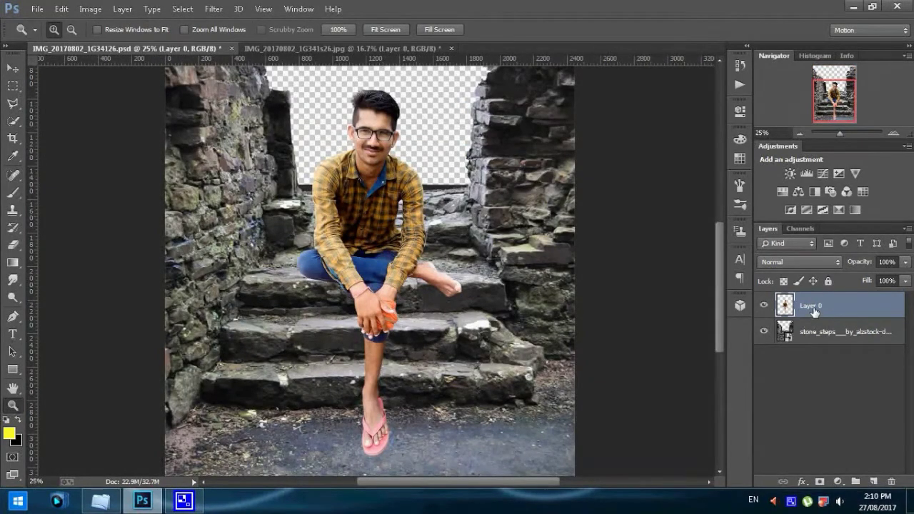
Step: Duplicate Layer 0 and move the copy beneath the original
right_click(814, 312)
click(587, 150)
click(578, 150)
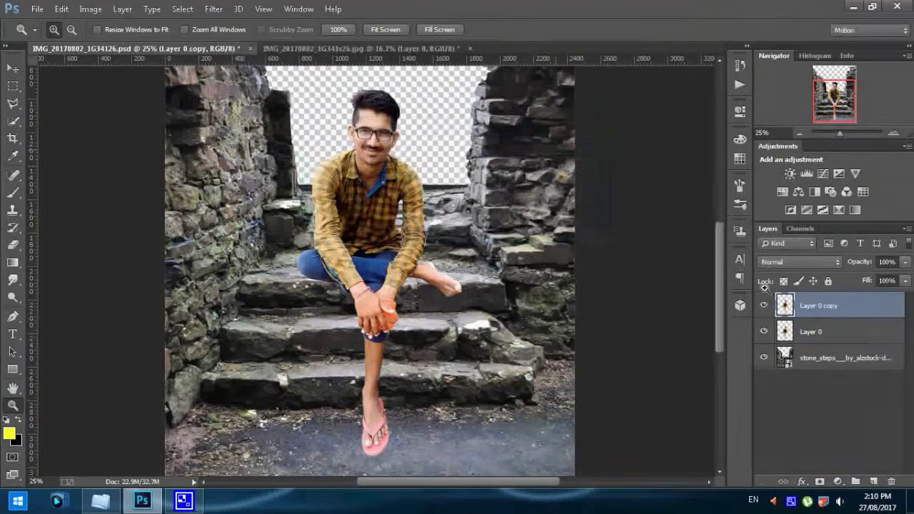
drag(839, 316, 841, 342)
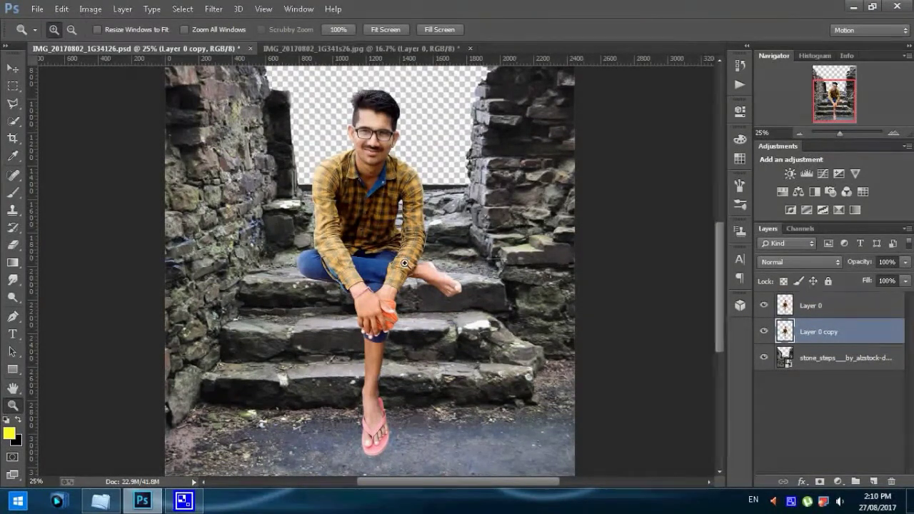
Step: Make the copy solid black with Hue/Saturation Lightness -100
click(90, 8)
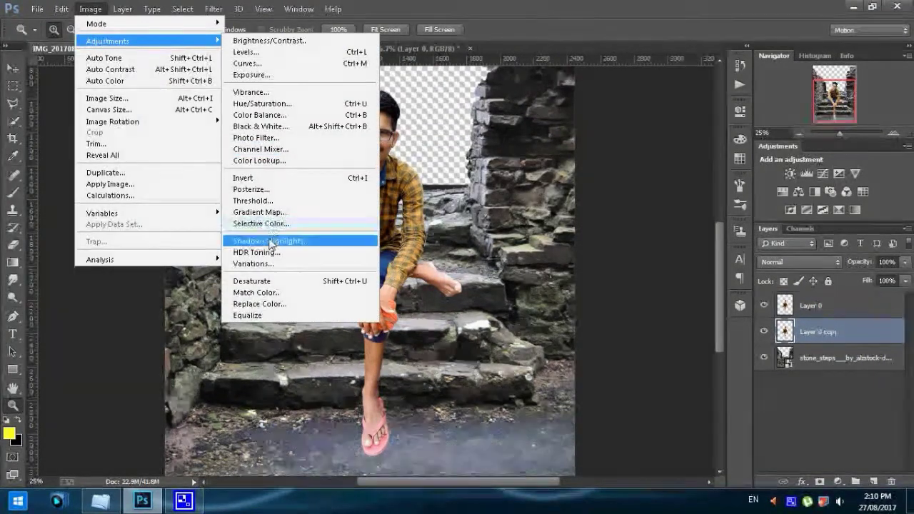
click(255, 104)
drag(547, 263, 480, 264)
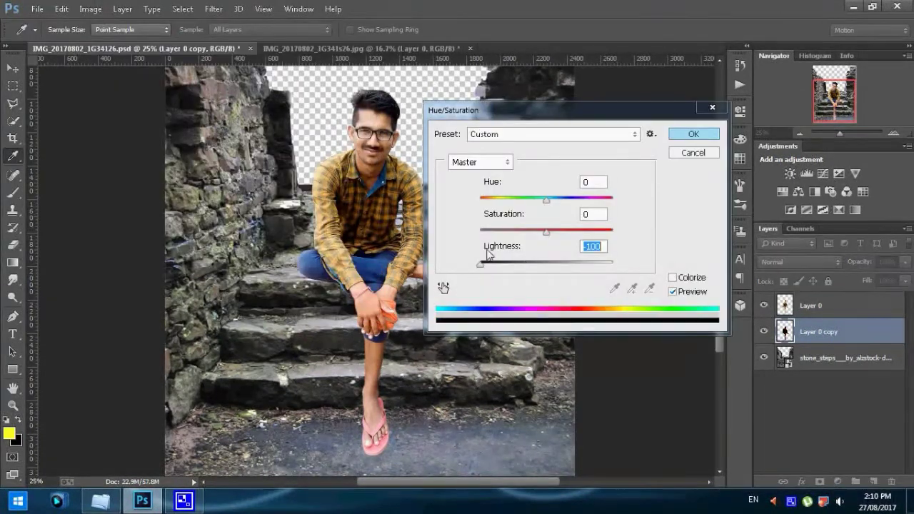
click(679, 135)
Step: Warp the black silhouette into a shadow behind the man on the steps
key(z)
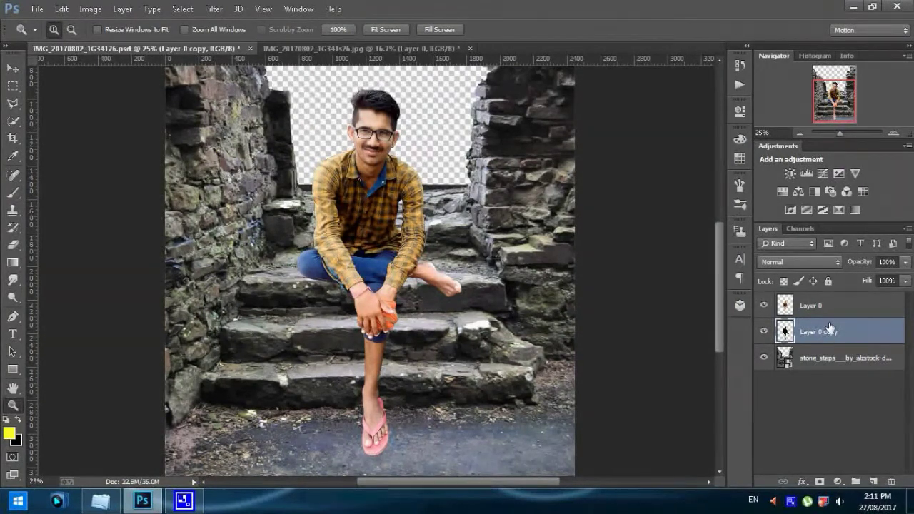
key(ctrl+t)
click(563, 30)
mouse_move(423, 255)
mouse_down()
mouse_move(402, 368)
mouse_move(404, 266)
mouse_up()
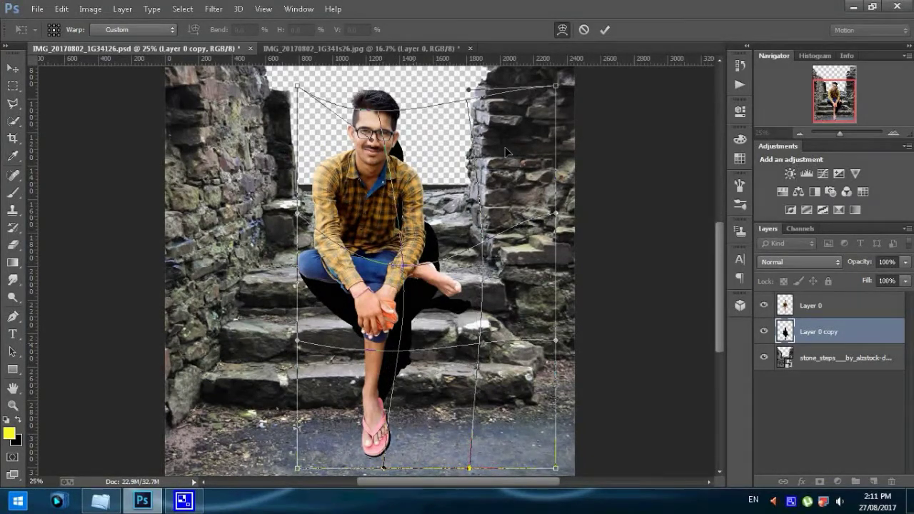
drag(505, 150, 502, 182)
mouse_move(307, 132)
mouse_down()
mouse_move(302, 165)
mouse_move(346, 299)
mouse_up()
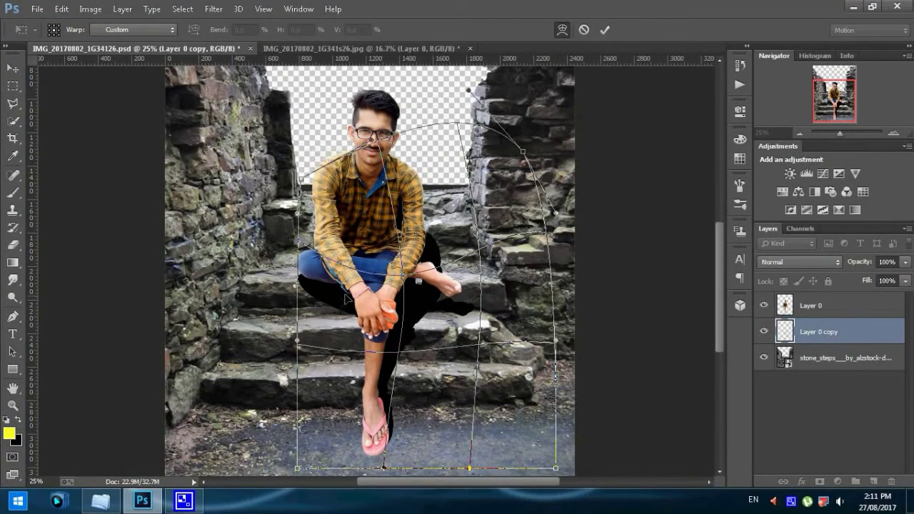
mouse_move(425, 329)
mouse_down()
mouse_move(433, 233)
mouse_move(435, 293)
mouse_up()
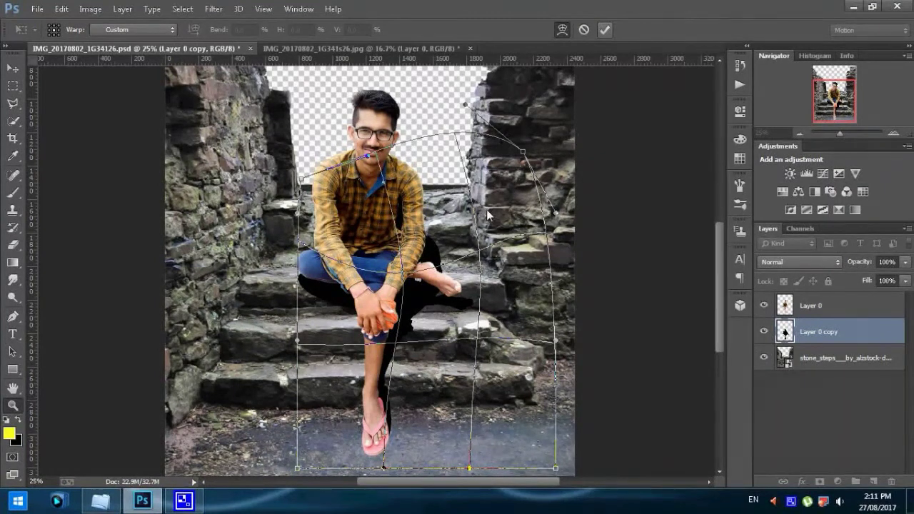
click(184, 501)
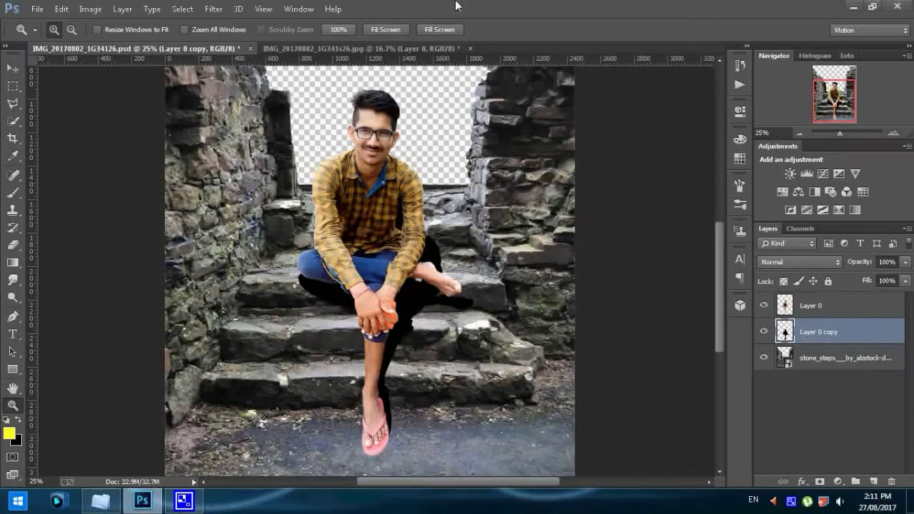
Step: Apply a Motion Blur with Distance 287 pixels to the shadow
click(214, 8)
mouse_move(218, 155)
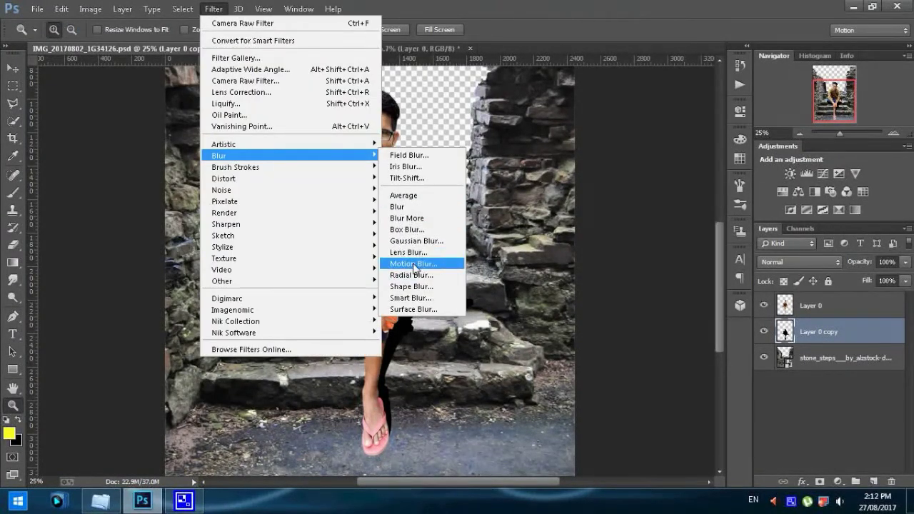
click(413, 264)
click(610, 325)
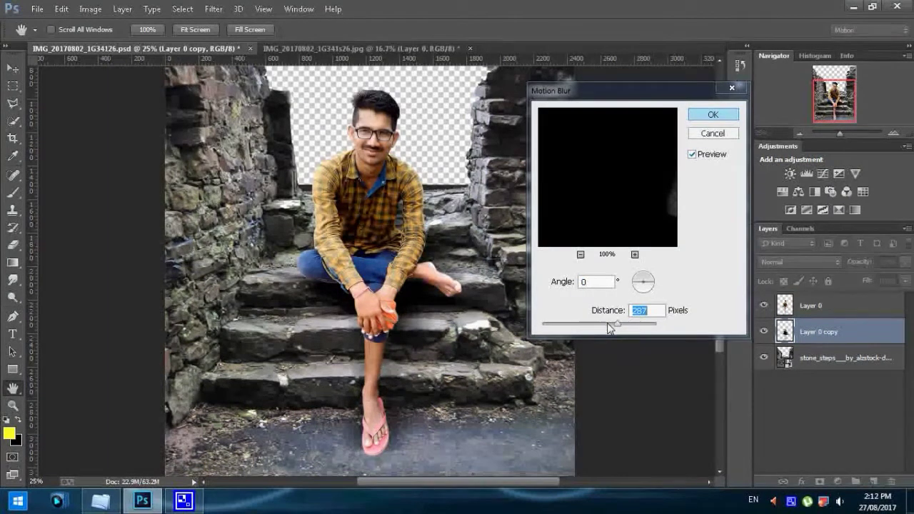
click(714, 115)
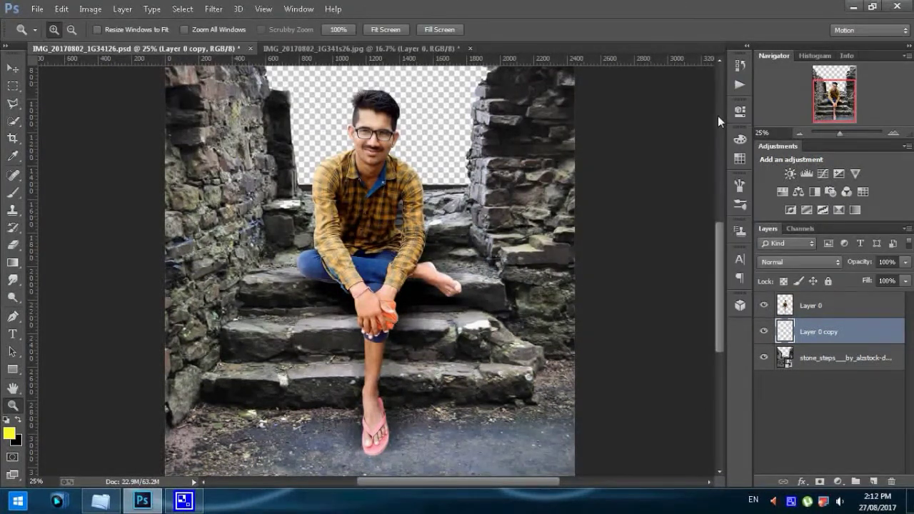
Step: Erase stray shadow near the foot and on the steps with a 500 px eraser
click(13, 245)
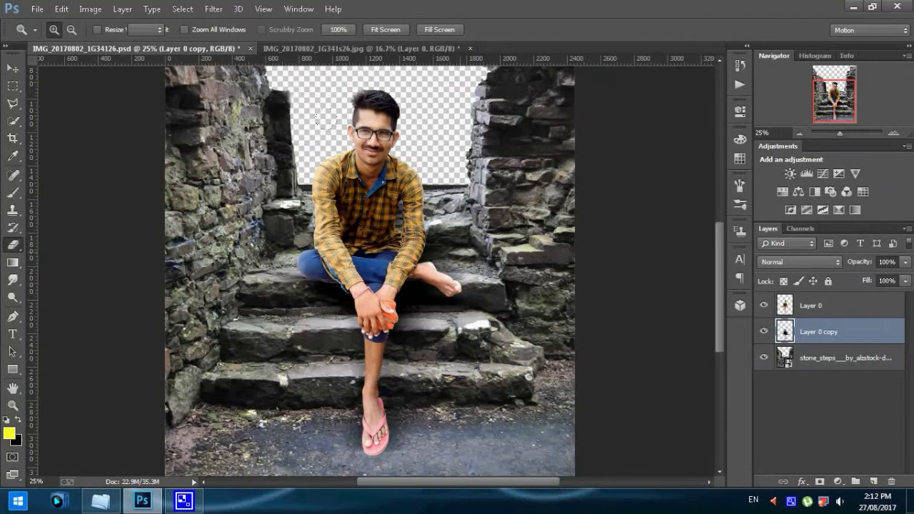
key(bracketleft)
key(bracketleft)
key(bracketleft)
key(bracketleft)
key(bracketleft)
key(bracketleft)
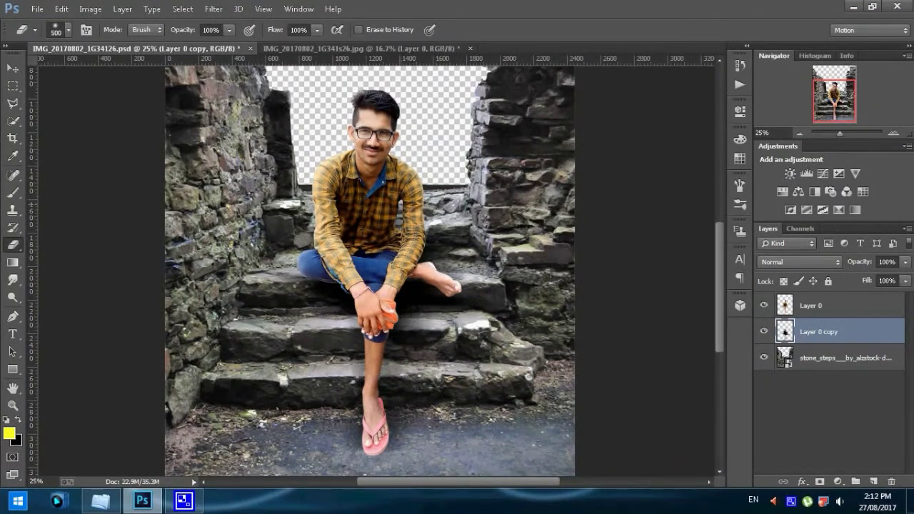
key(bracketleft)
key(bracketleft)
key(bracketleft)
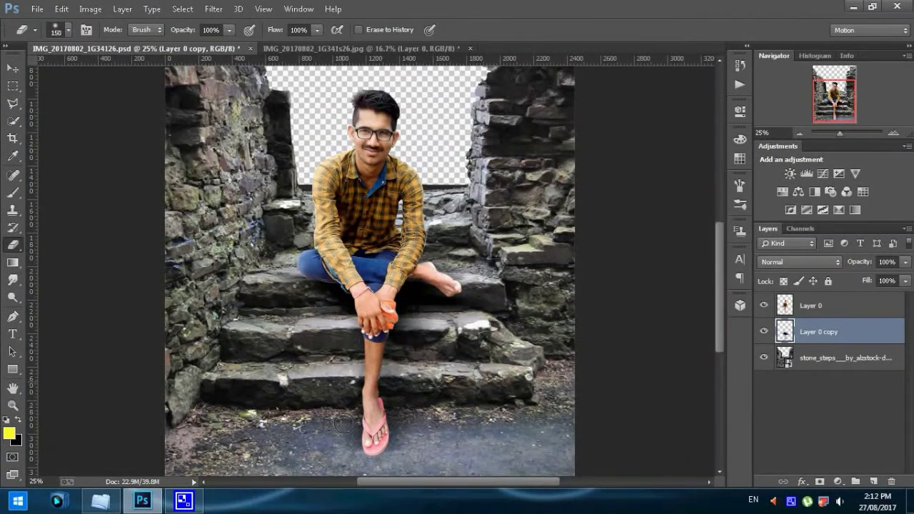
drag(344, 424, 348, 441)
drag(422, 318, 454, 344)
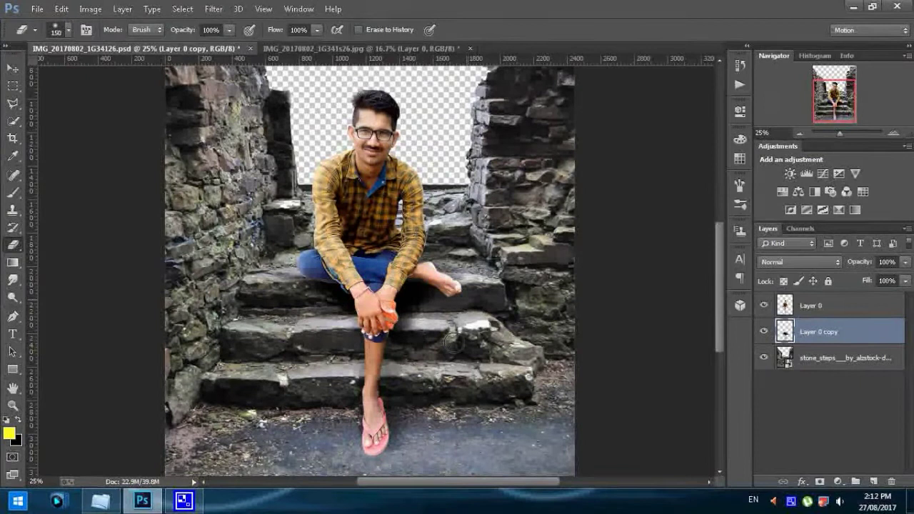
key(ctrl+z)
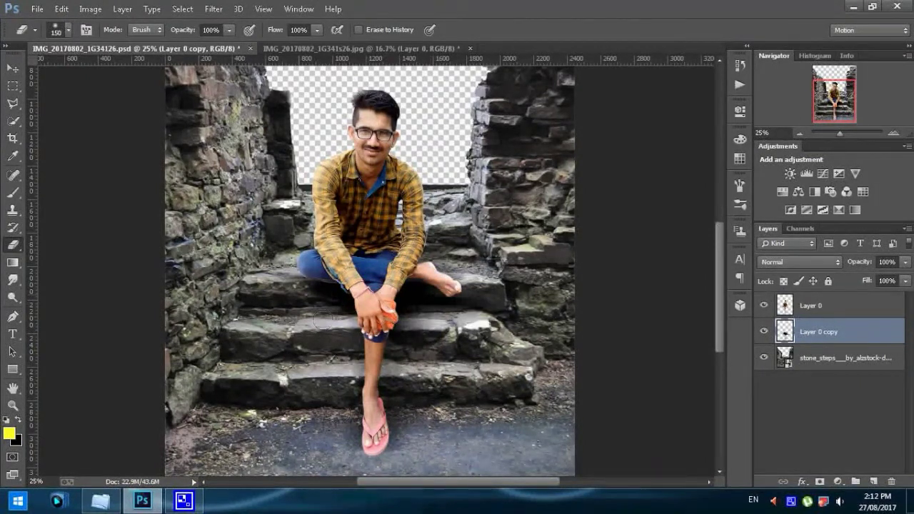
drag(362, 467, 346, 411)
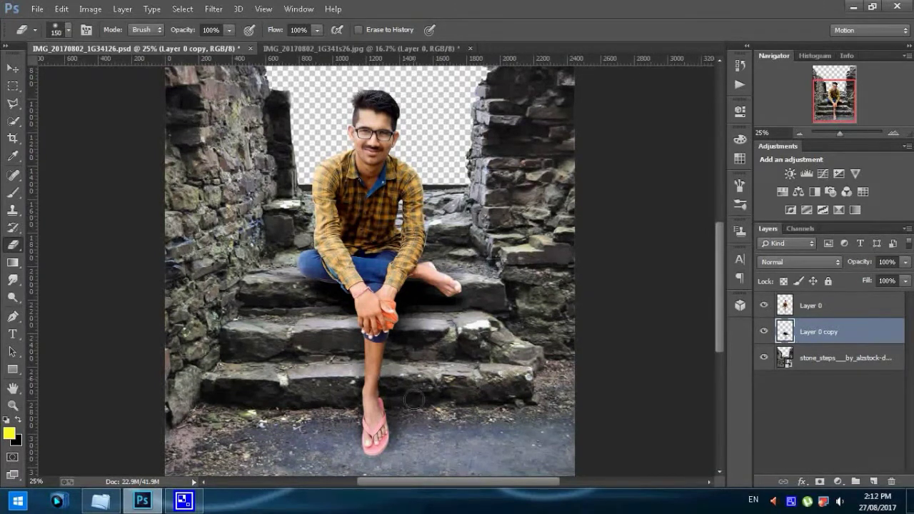
Step: Merge the shadow copy and Layer 0 into one layer and zoom out
ctrl+click(827, 305)
right_click(828, 305)
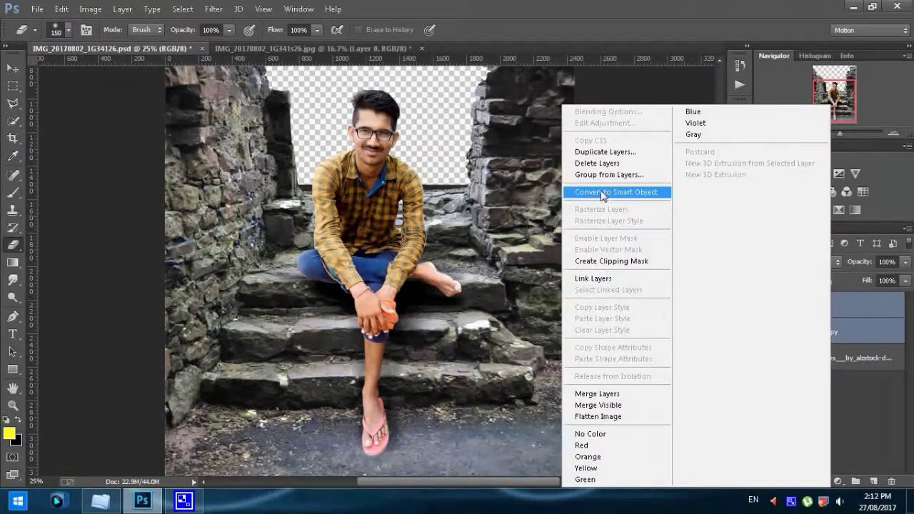
click(602, 193)
right_click(796, 306)
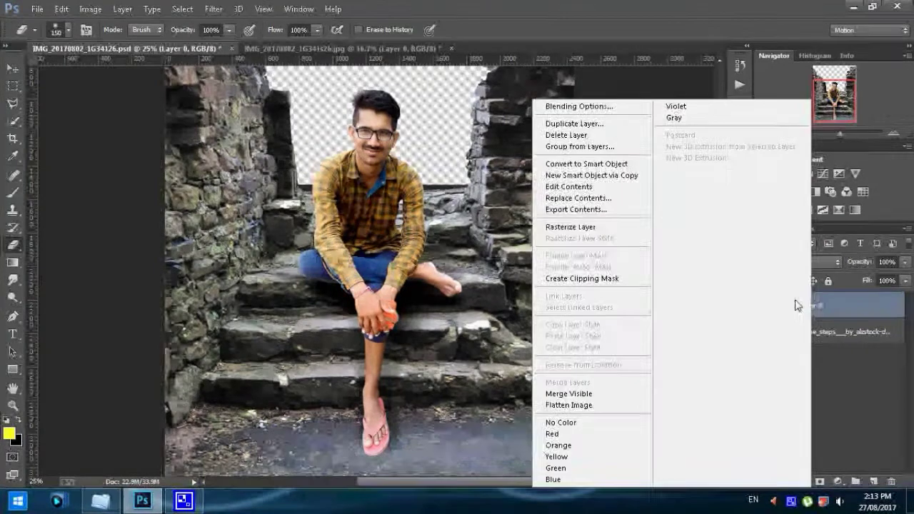
click(572, 227)
key(ctrl+minus)
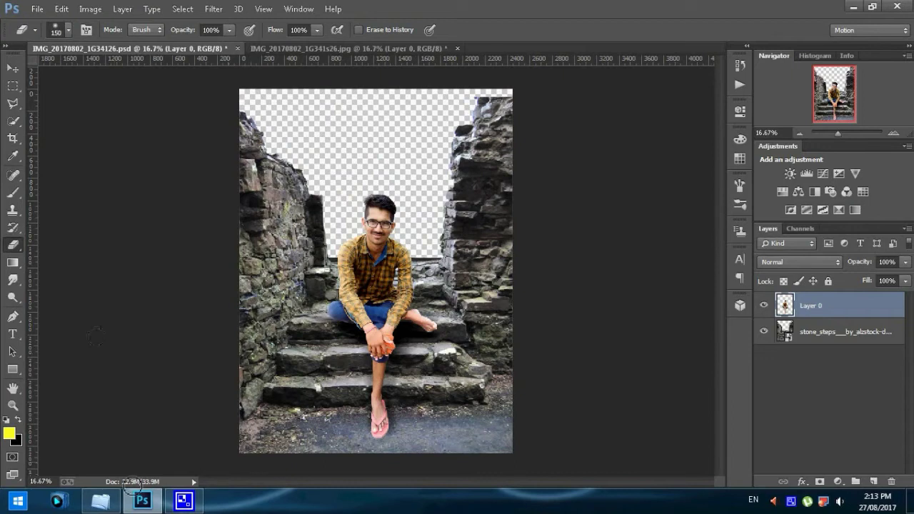
Step: Place the 2a5y2aru road photo and enlarge it across the upper canvas
click(100, 501)
drag(402, 176, 216, 250)
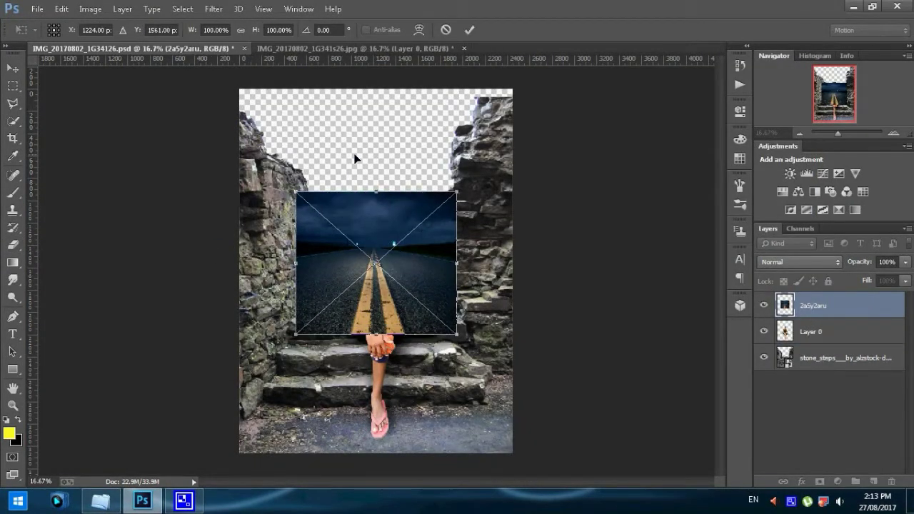
drag(395, 205, 357, 152)
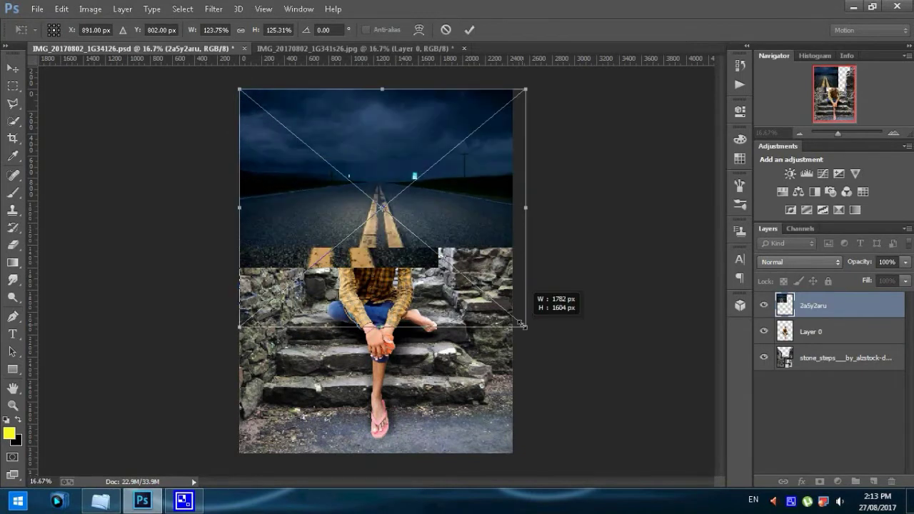
drag(522, 325, 536, 370)
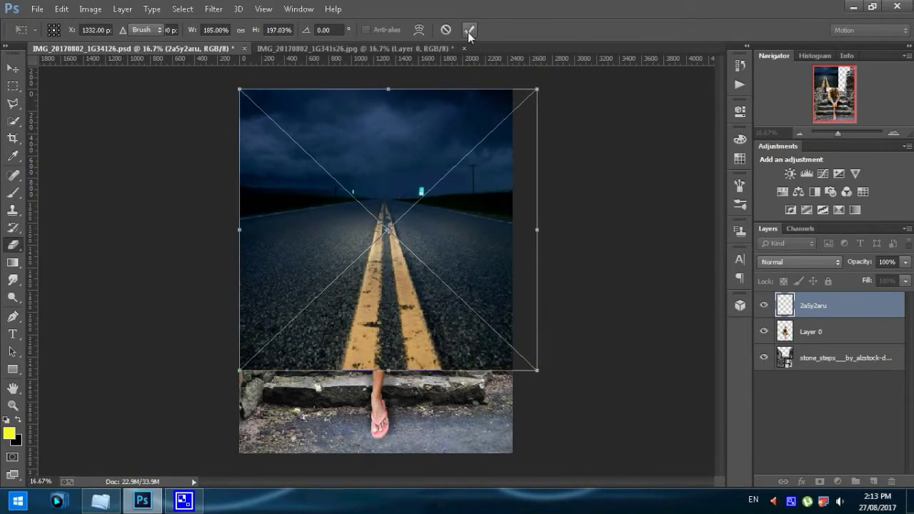
click(470, 31)
Step: Move 2a5y2aru below stone_steps and stretch it taller to fill the sky
drag(843, 306, 842, 346)
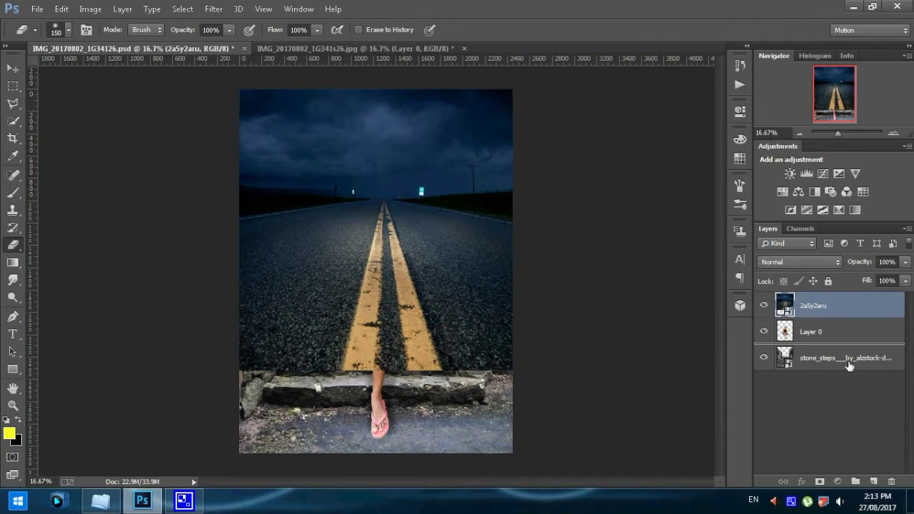
key(v)
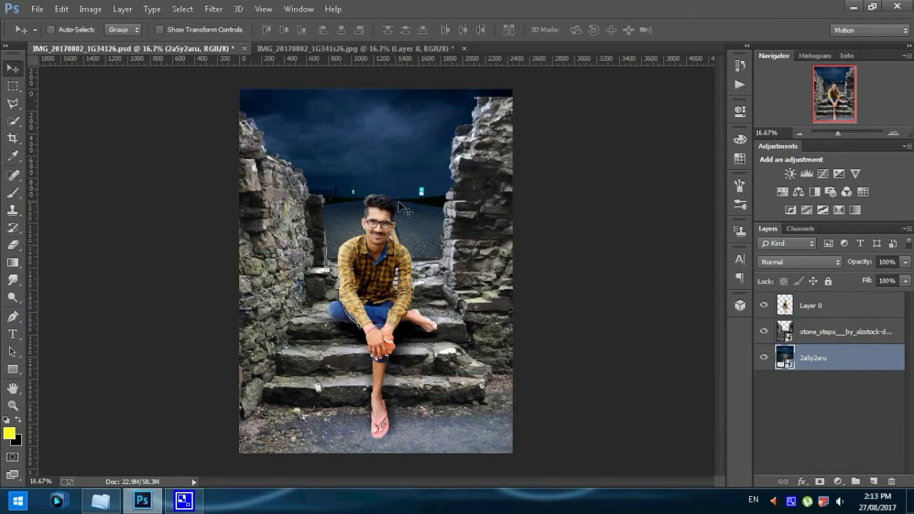
key(ctrl+t)
mouse_move(402, 390)
mouse_down()
mouse_move(400, 510)
mouse_move(413, 510)
mouse_up()
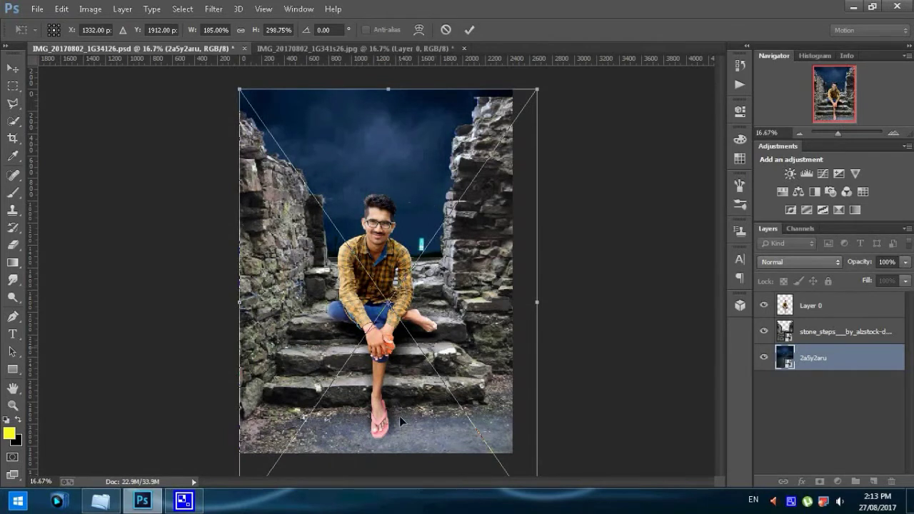
drag(391, 89, 391, 29)
drag(418, 168, 418, 217)
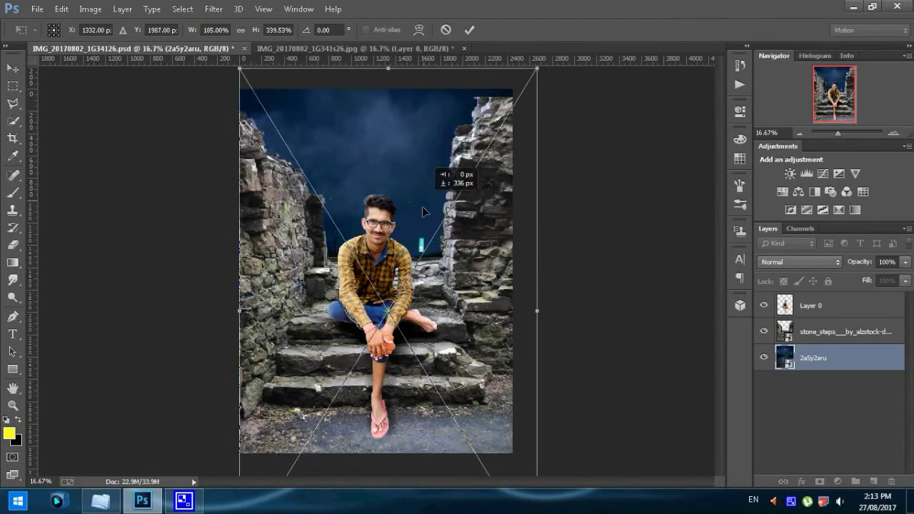
click(469, 29)
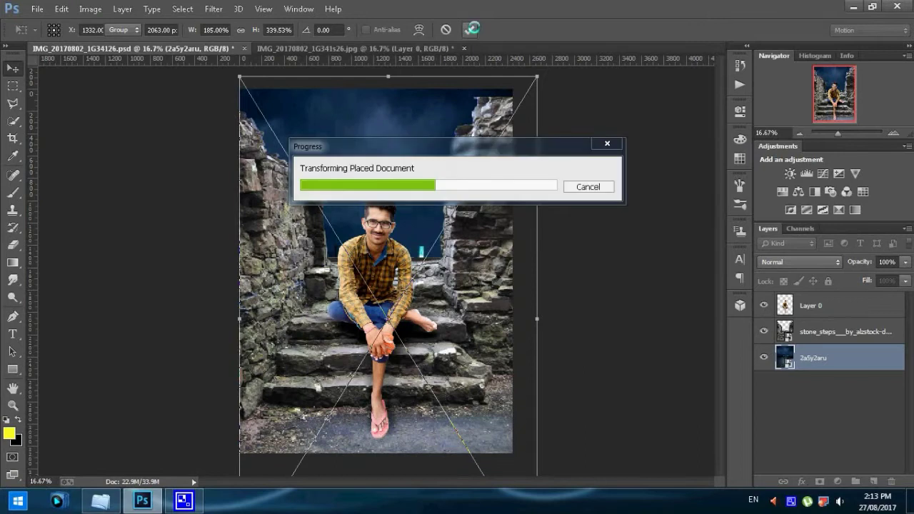
click(832, 332)
Step: Zoom in on the man and the ruined wall edges
right_click(832, 332)
key(Escape)
key(z)
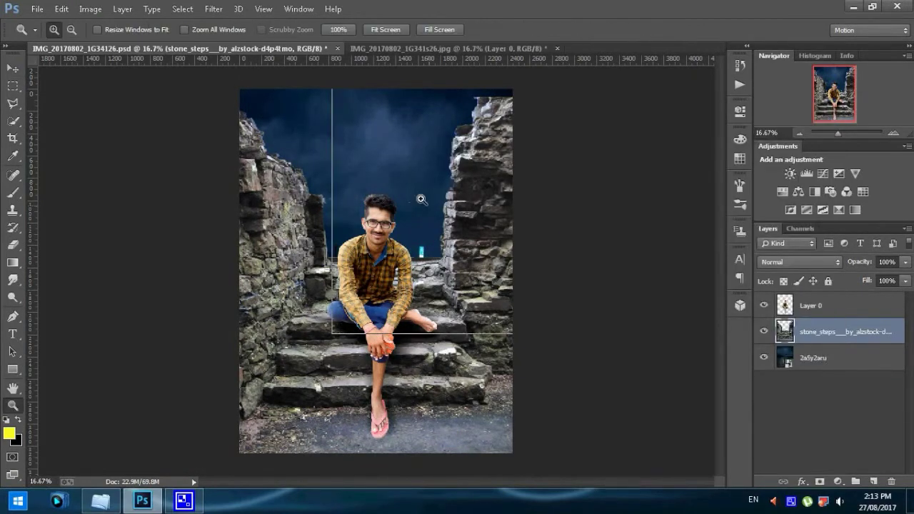
click(421, 200)
click(363, 180)
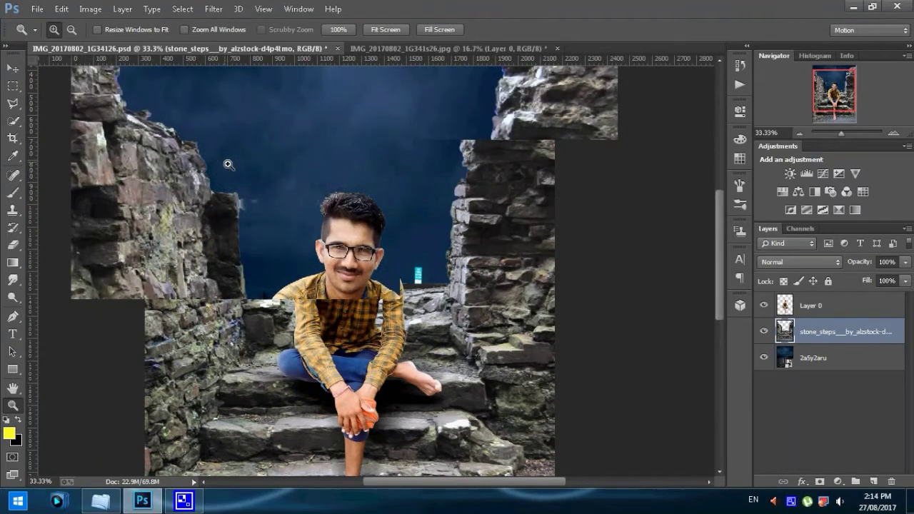
click(228, 164)
Step: Erase the inner edges of both walls with a soft 150 px eraser
key(e)
right_click(321, 167)
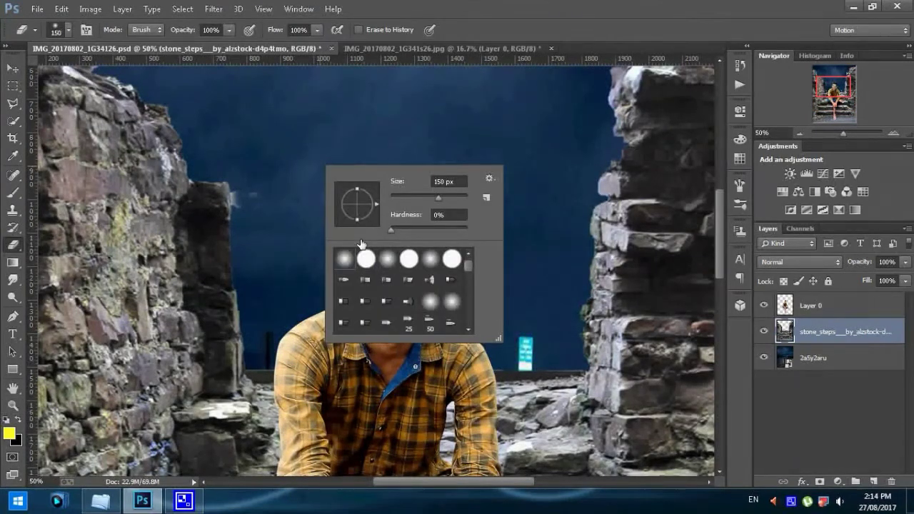
click(320, 186)
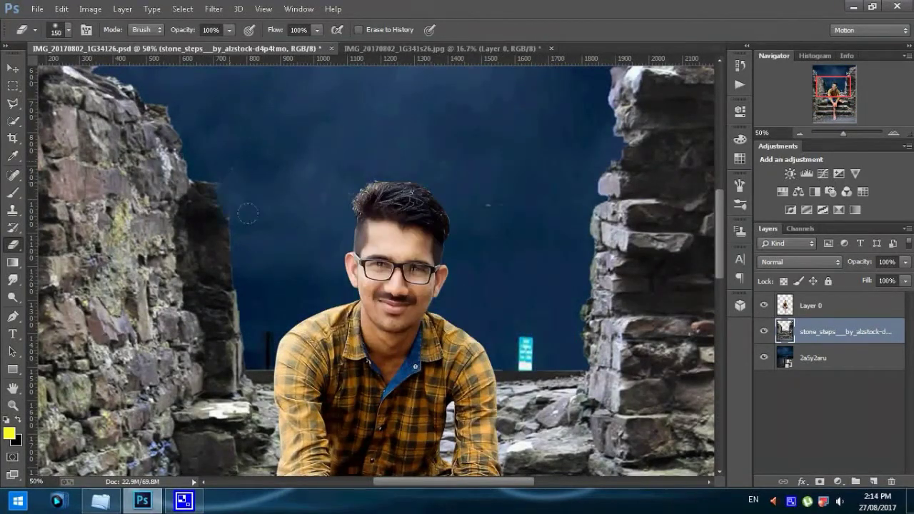
drag(237, 284, 253, 356)
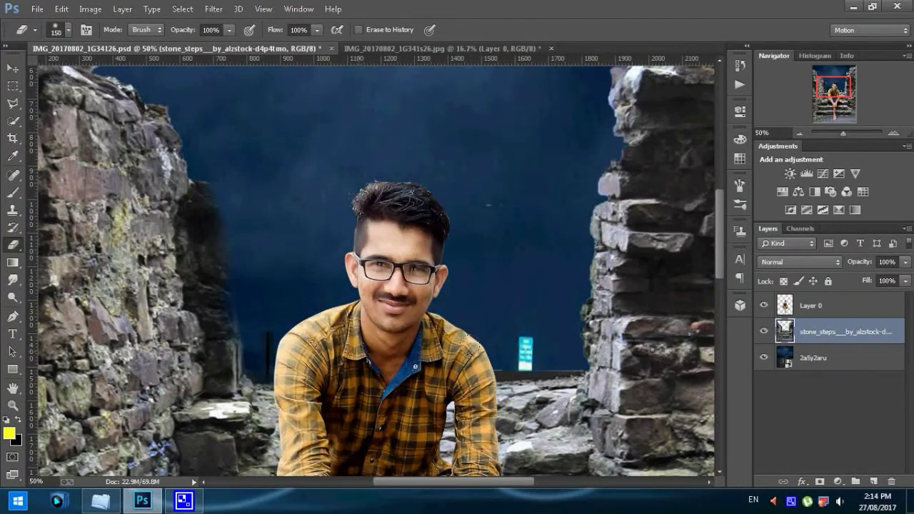
drag(559, 345, 559, 240)
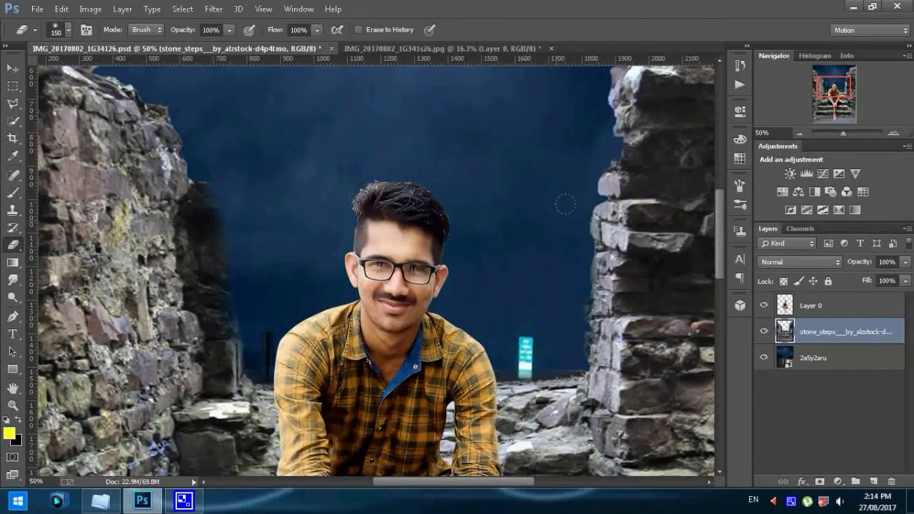
scroll(579, 207, up, 3)
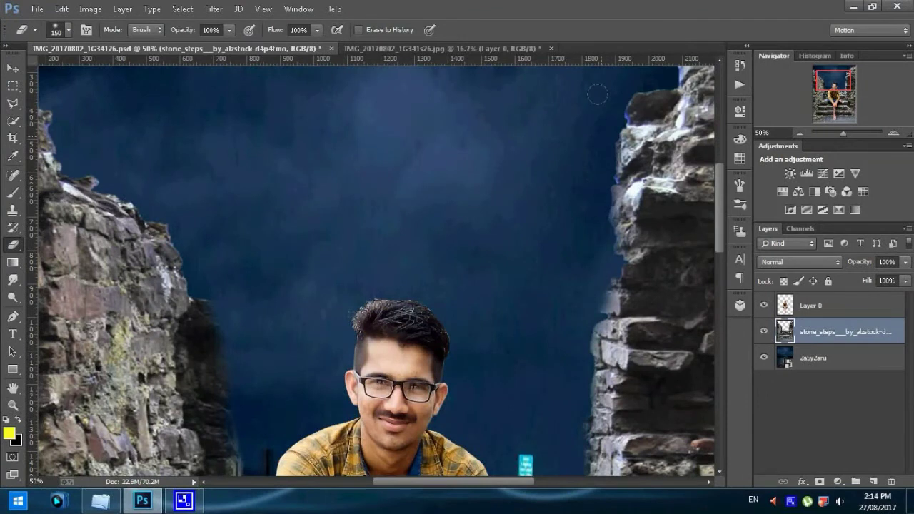
scroll(590, 159, up, 3)
mouse_move(612, 146)
mouse_down()
mouse_move(653, 113)
mouse_move(643, 145)
mouse_up()
scroll(643, 145, down, 3)
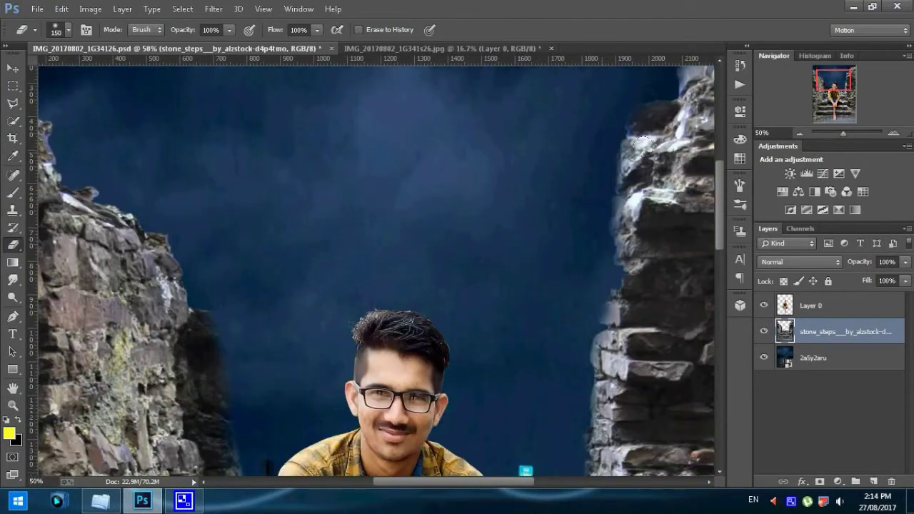
drag(816, 83, 814, 77)
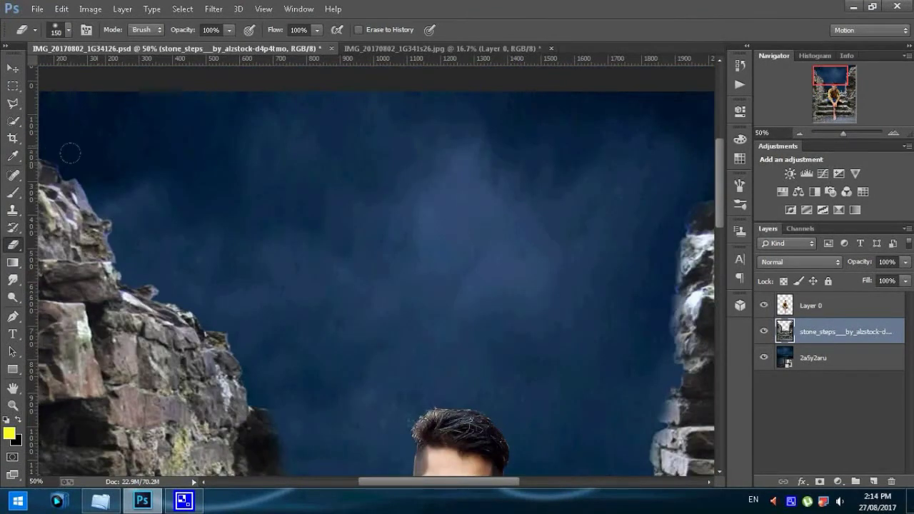
mouse_move(133, 272)
mouse_down()
mouse_move(207, 336)
mouse_move(246, 386)
mouse_up()
Step: Zoom out to 16.67% to check the softened walls against the sky
scroll(285, 393, down, 5)
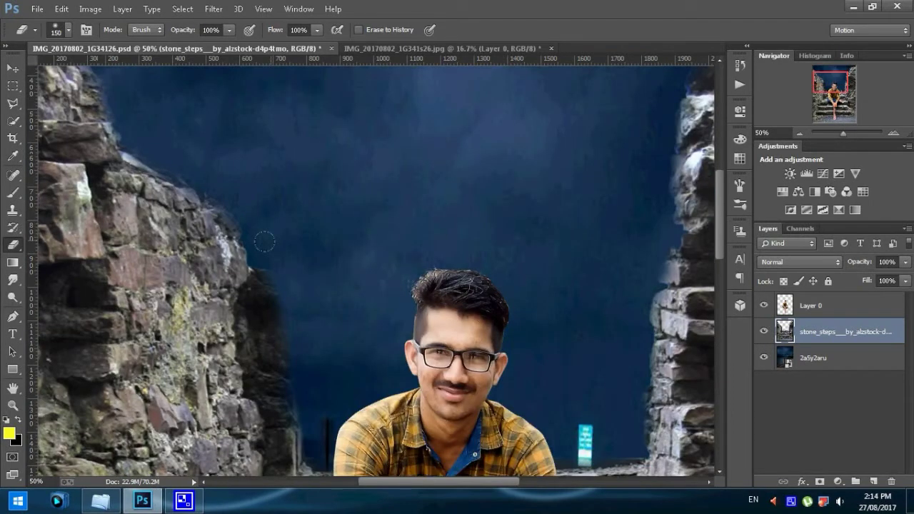
scroll(301, 379, down, 3)
scroll(415, 205, down, 1)
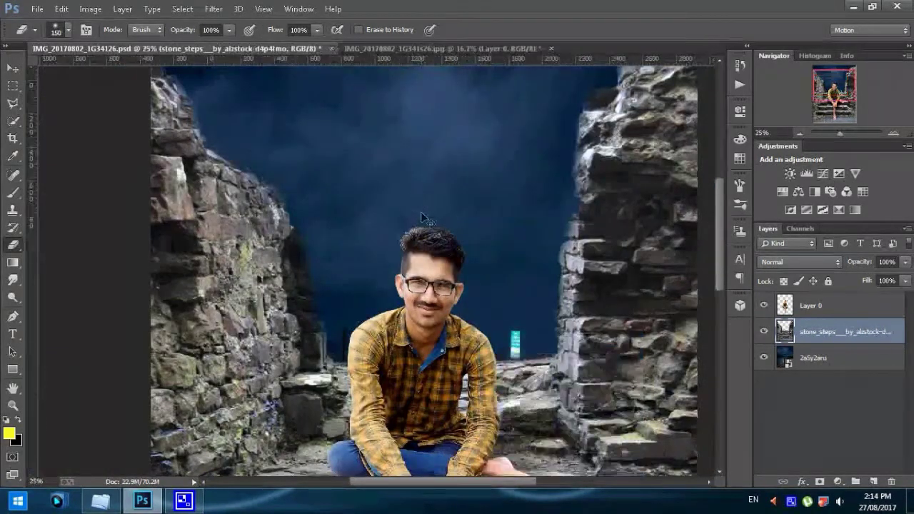
scroll(420, 211, down, 1)
scroll(421, 212, down, 1)
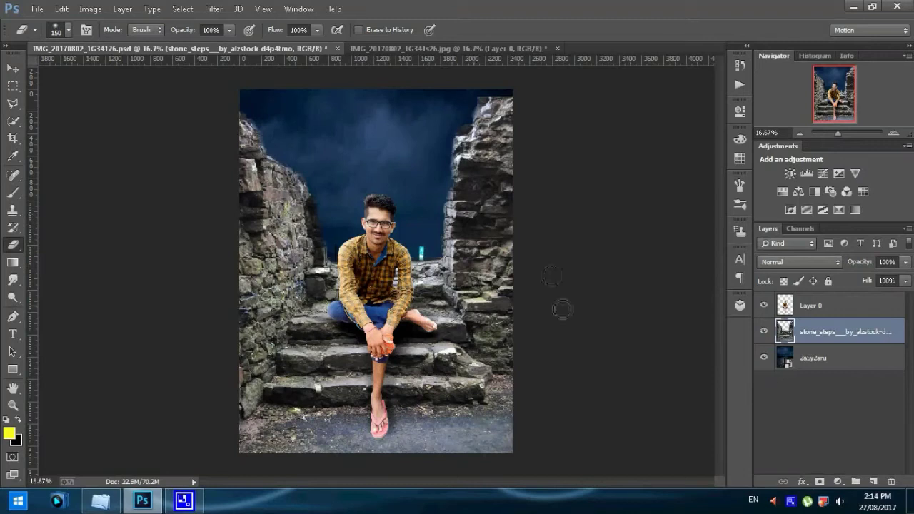
right_click(827, 366)
Step: Apply a 103.4-pixel Gaussian Blur to the 2a5y2aru sky layer
click(813, 349)
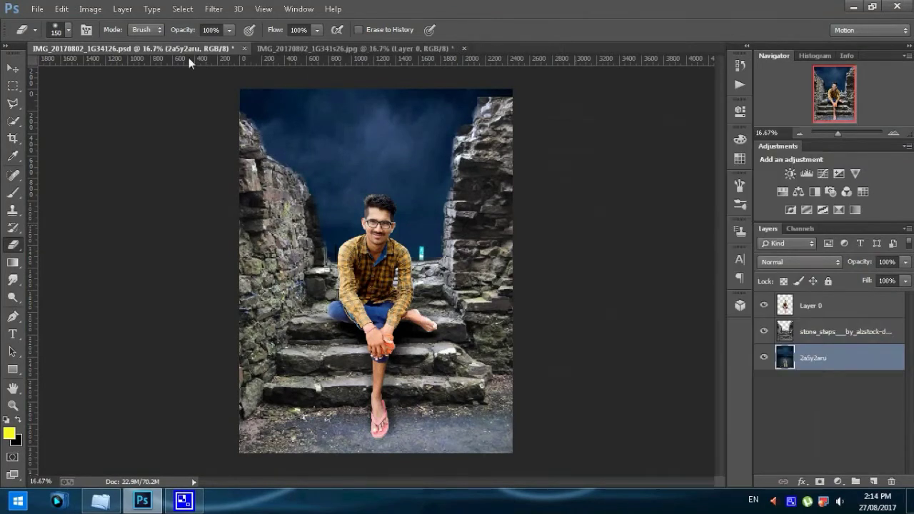
click(214, 8)
click(416, 241)
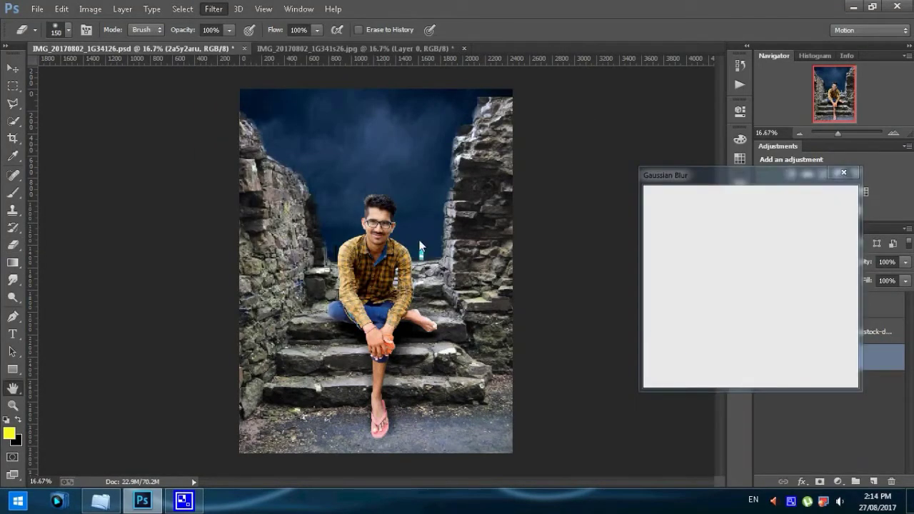
drag(707, 378, 726, 377)
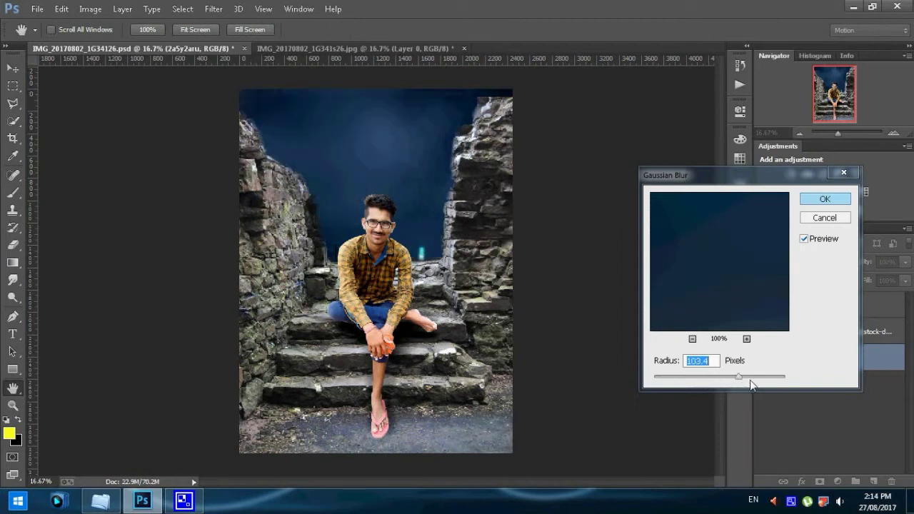
click(811, 200)
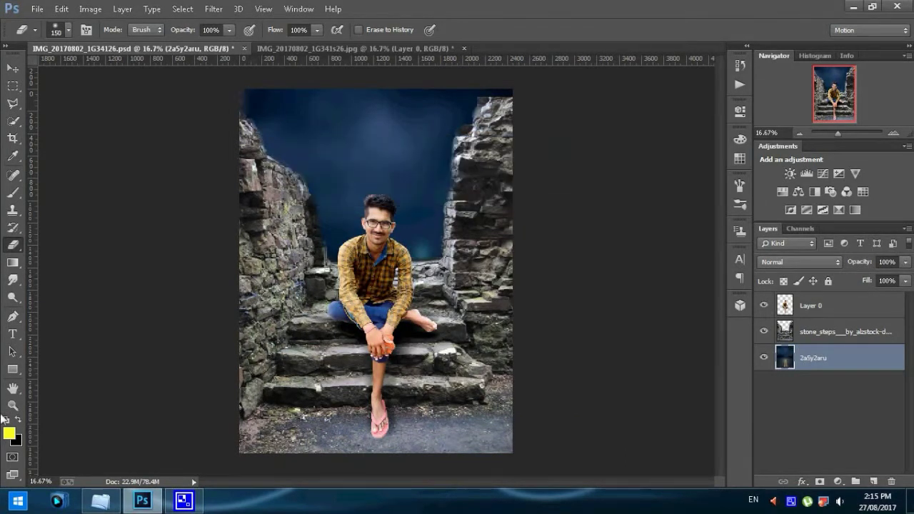
Step: Add a Color Balance adjustment to stone_steps with Cyan -51 and Blue +46 midtones
key(z)
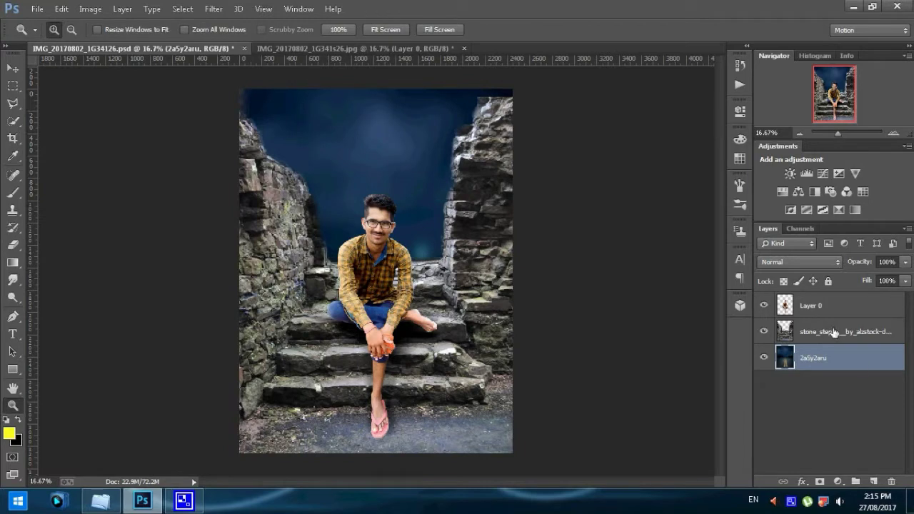
click(834, 332)
click(839, 481)
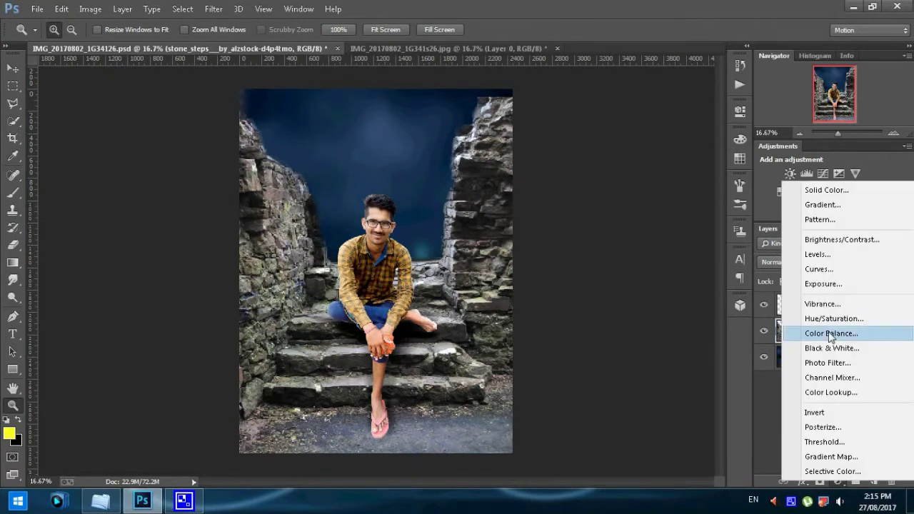
click(830, 333)
drag(629, 221, 649, 223)
drag(628, 174, 613, 182)
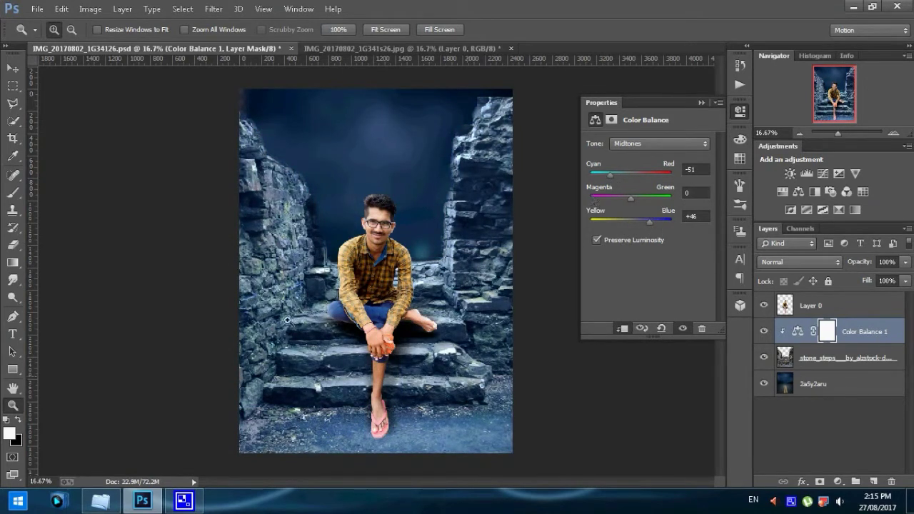
click(697, 100)
Step: Add Color Balance 2 clipped to Layer 0, tinting the man's midtones cooler and bluer
click(811, 306)
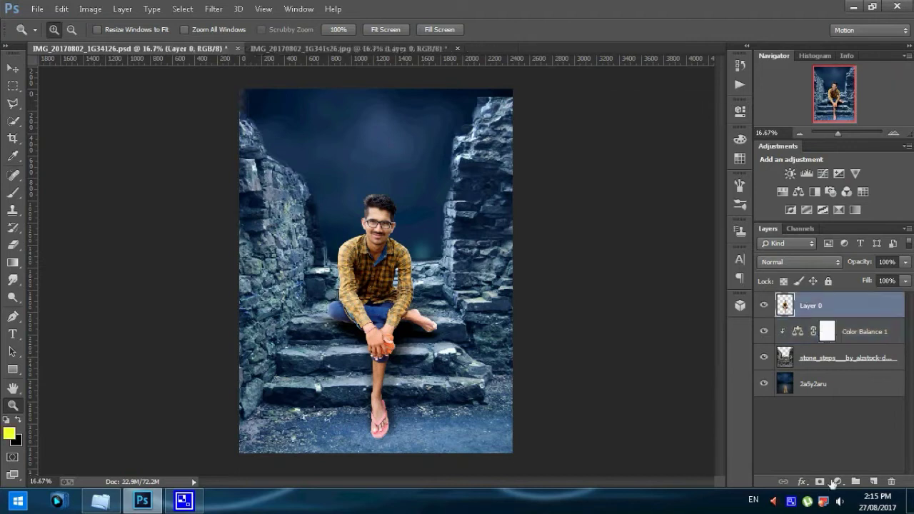
click(839, 482)
click(831, 334)
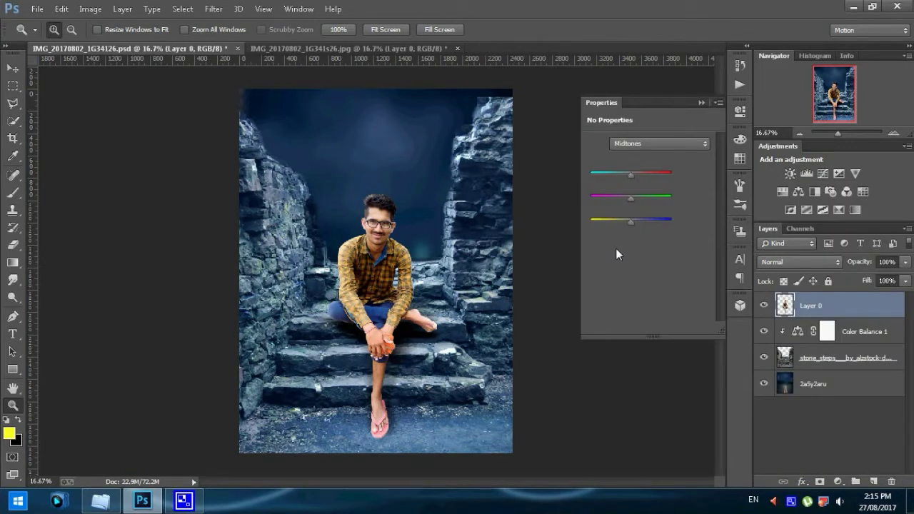
click(621, 330)
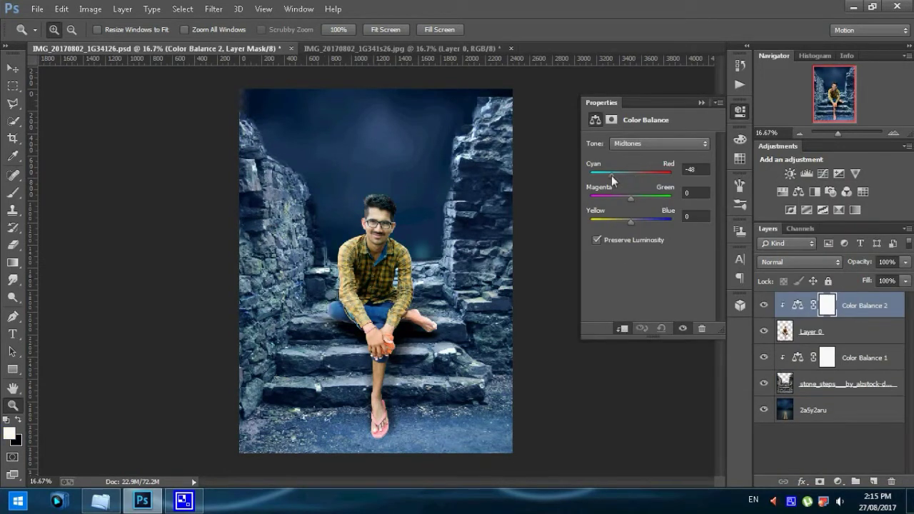
drag(631, 222, 649, 224)
click(698, 103)
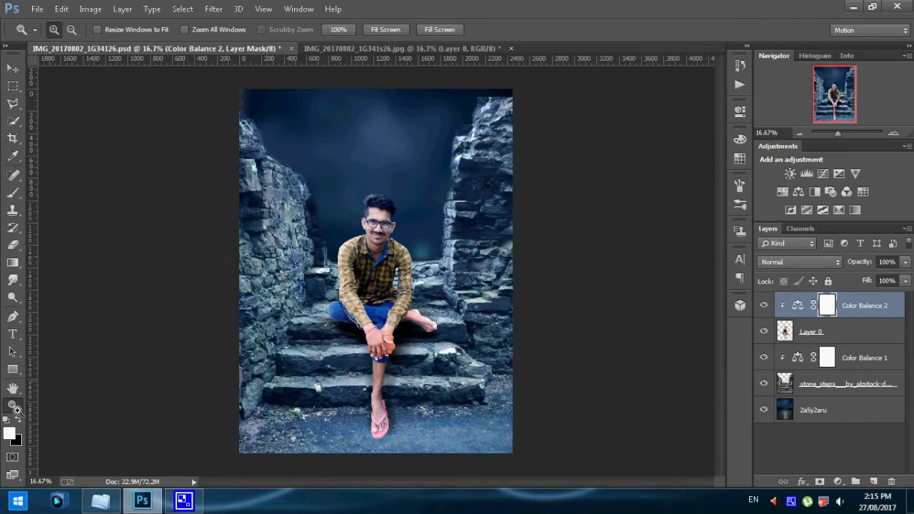
click(374, 214)
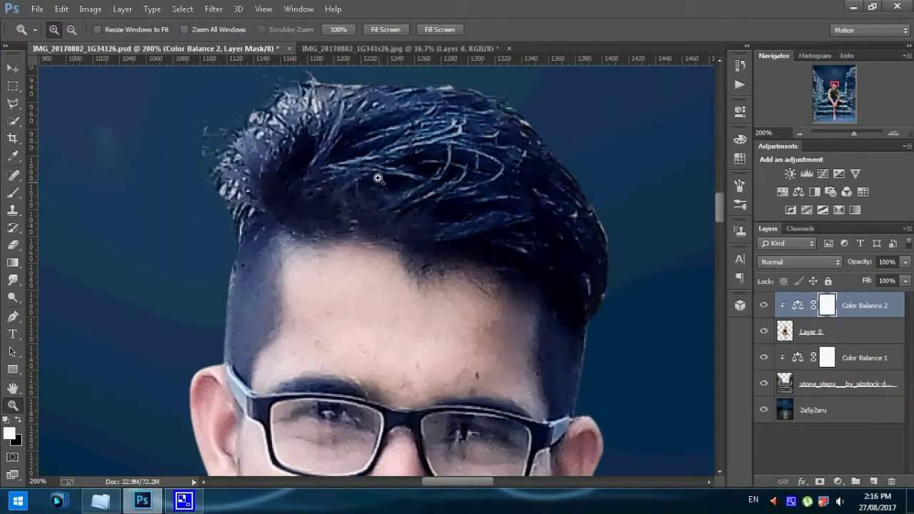
Step: Zoom in on the man's hair and set up a 42 px Smudge brush on Layer 0
drag(384, 188, 381, 172)
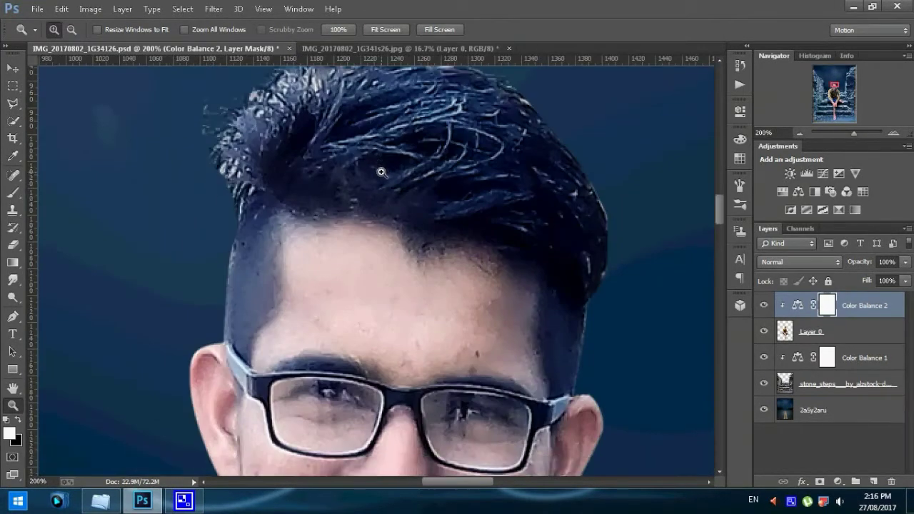
key(ctrl+minus)
click(814, 332)
click(13, 280)
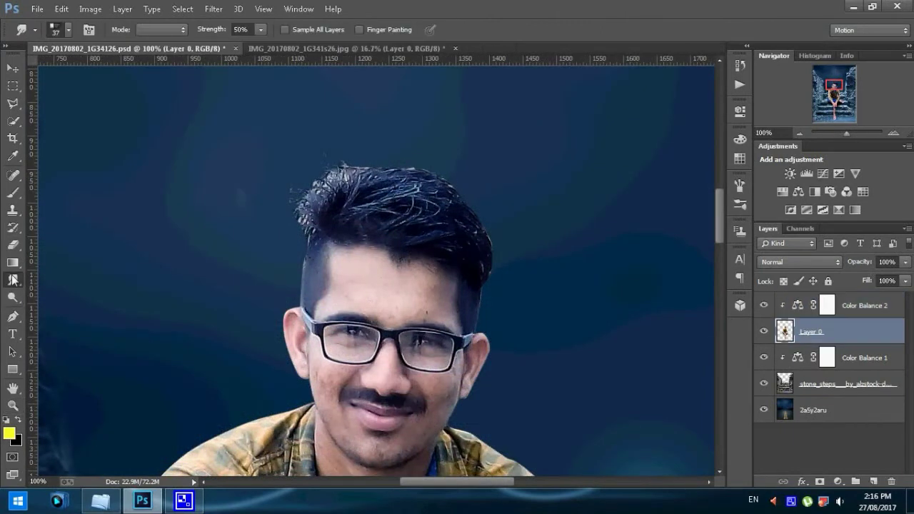
right_click(407, 219)
double_click(468, 362)
right_click(308, 173)
drag(399, 205, 400, 205)
key(Return)
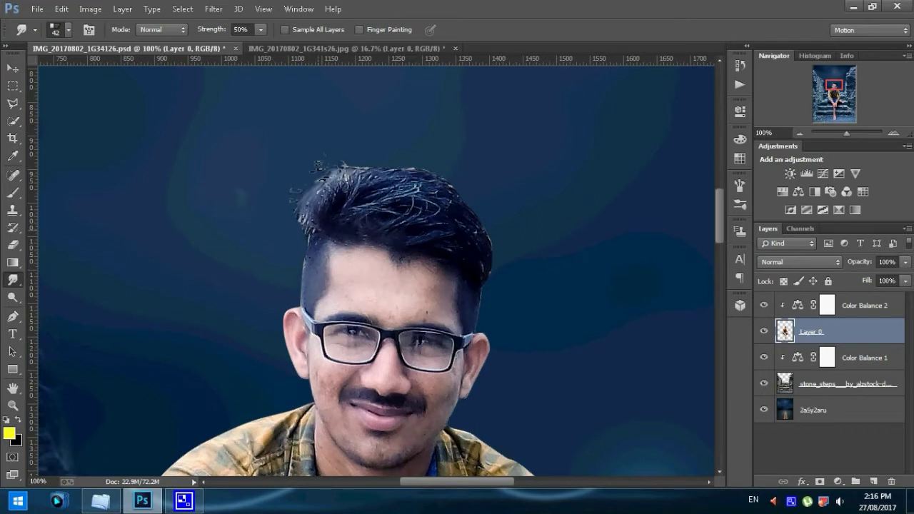
Step: Smudge stray strands and the top outline of the hair, switching to a 26 px brush
mouse_move(357, 175)
mouse_down()
mouse_move(343, 211)
mouse_move(400, 244)
mouse_move(368, 233)
mouse_move(402, 232)
mouse_up()
right_click(368, 194)
double_click(494, 215)
text(26)
key(Return)
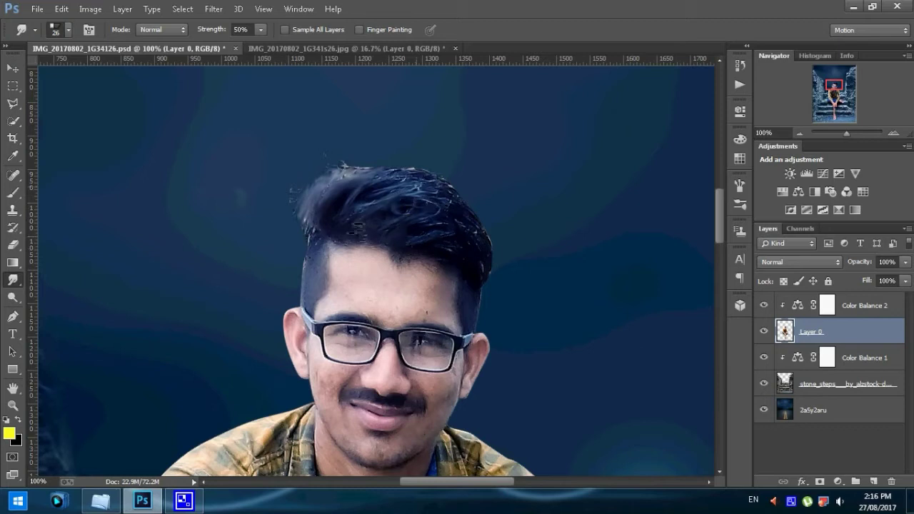
mouse_move(375, 192)
mouse_down()
mouse_move(364, 227)
mouse_move(402, 173)
mouse_move(424, 221)
mouse_move(477, 234)
mouse_move(513, 272)
mouse_move(500, 293)
mouse_move(431, 223)
mouse_move(319, 222)
mouse_up()
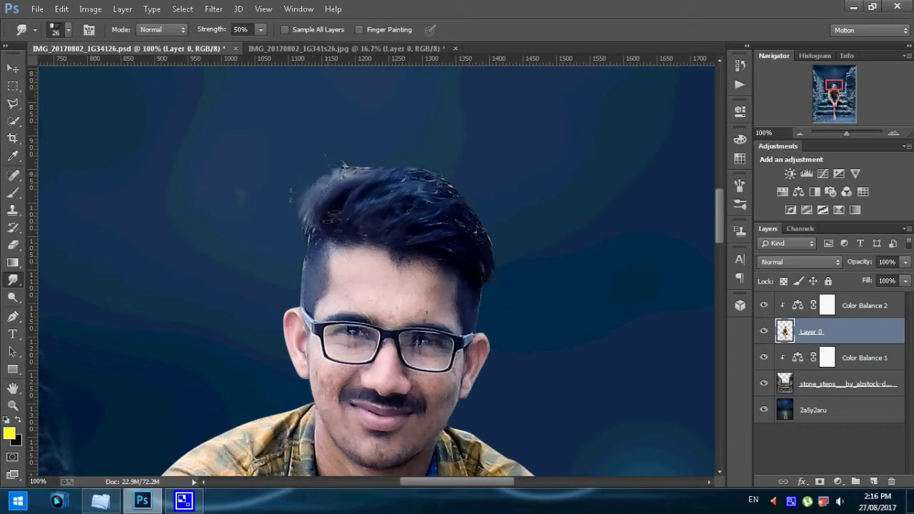
mouse_move(325, 169)
mouse_down()
mouse_move(371, 151)
mouse_move(340, 210)
mouse_move(378, 213)
mouse_move(422, 155)
mouse_up()
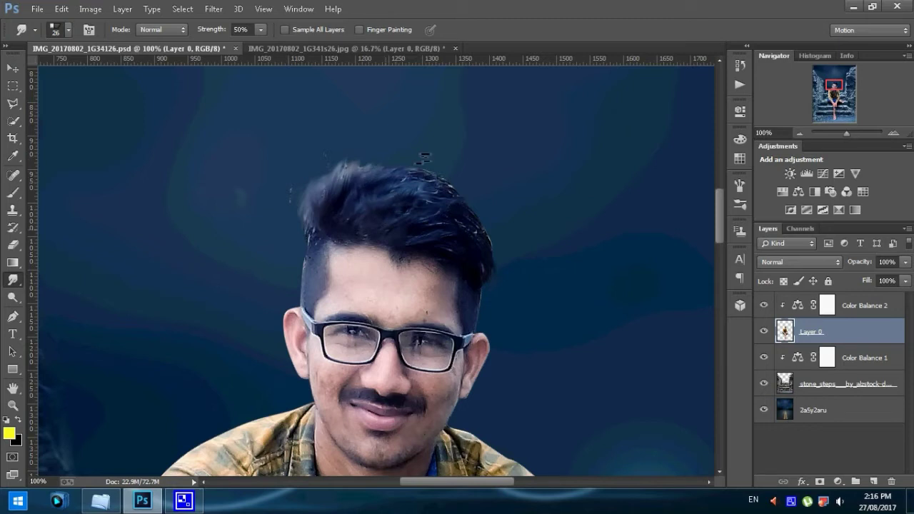
Step: Smudge the hair's right edge and stray specks above it with a 51 px brush
right_click(431, 203)
drag(530, 235, 545, 234)
key(Return)
drag(465, 240, 504, 243)
drag(342, 168, 421, 173)
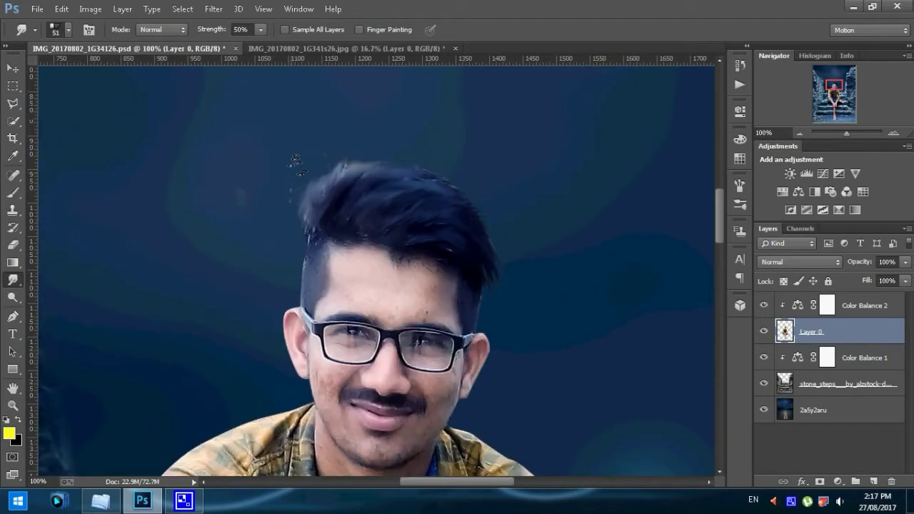
Step: Zoom in closer and blend the temple hair down into the forehead with a smaller smudge brush
key(e)
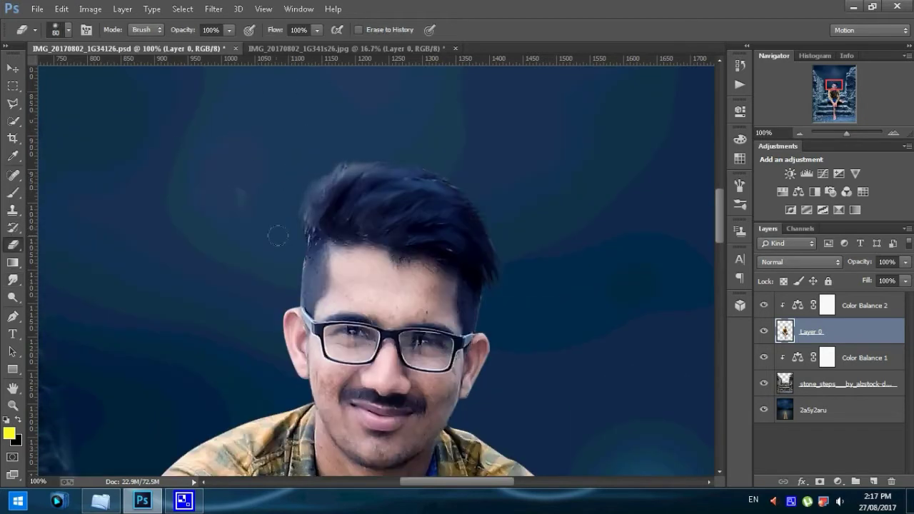
click(13, 405)
click(329, 220)
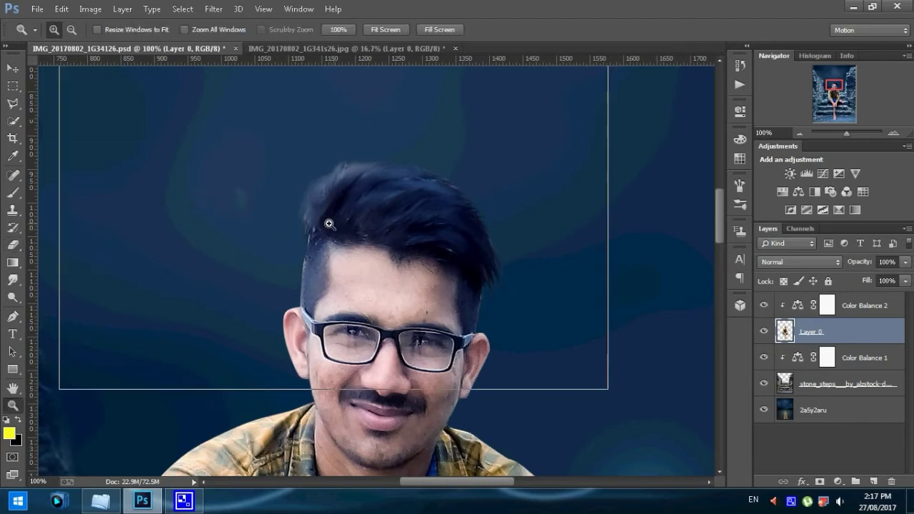
click(12, 281)
right_click(420, 290)
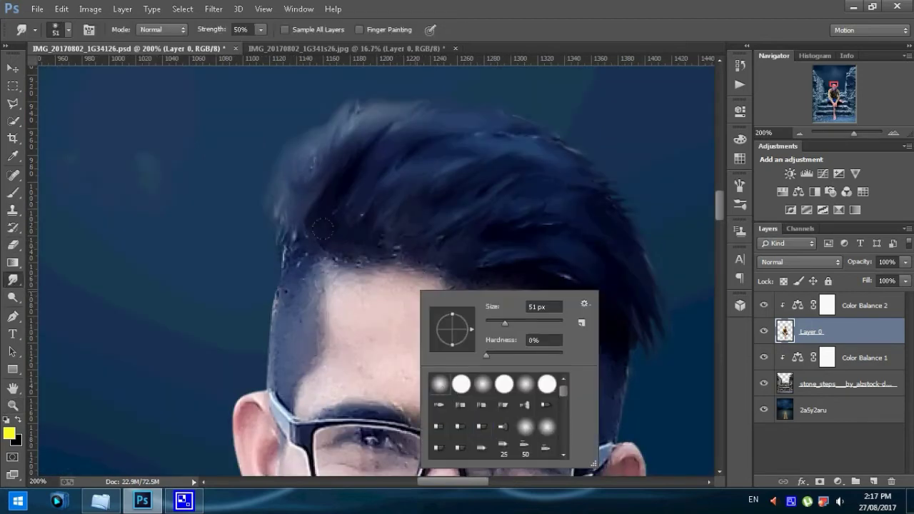
key(Return)
drag(289, 247, 345, 288)
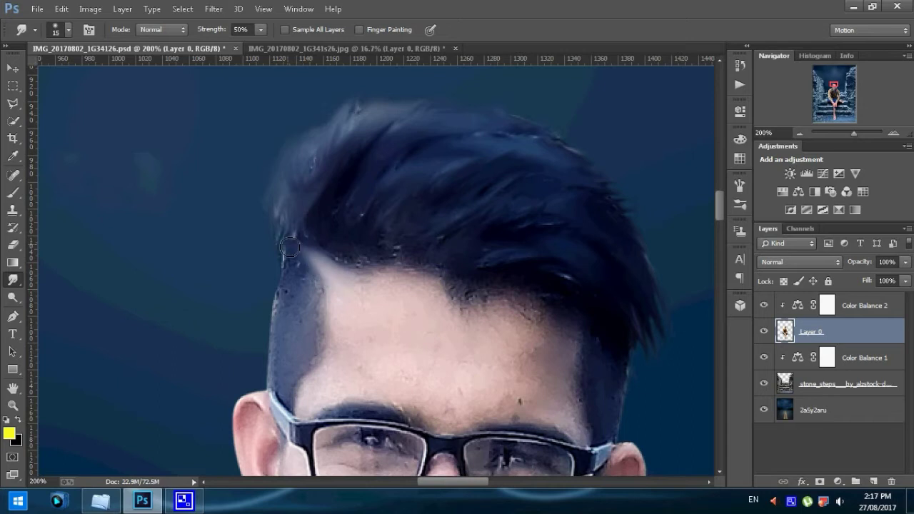
drag(289, 247, 343, 286)
Step: Set the smudge brush to 33 px and zoom out to view the whole scene at 16.67%
right_click(385, 294)
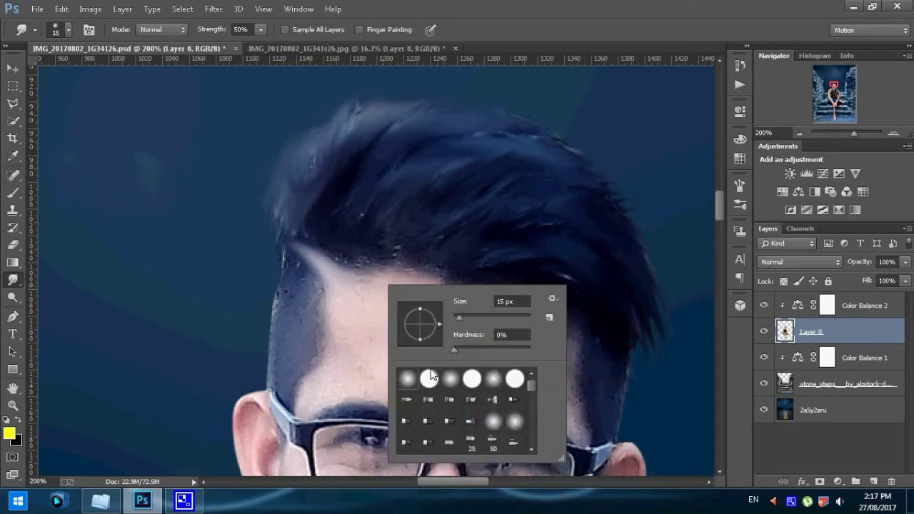
key(Return)
right_click(326, 291)
drag(400, 321, 407, 320)
key(Return)
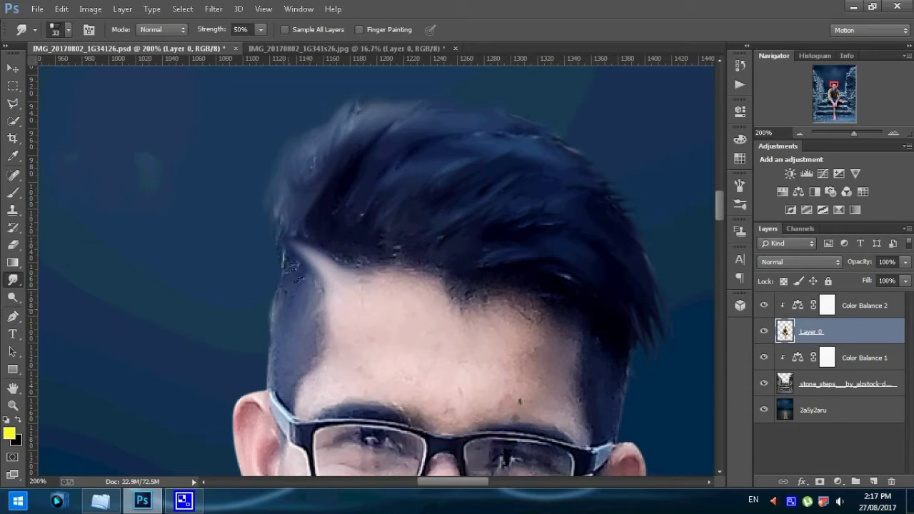
key(ctrl+minus)
key(ctrl+minus)
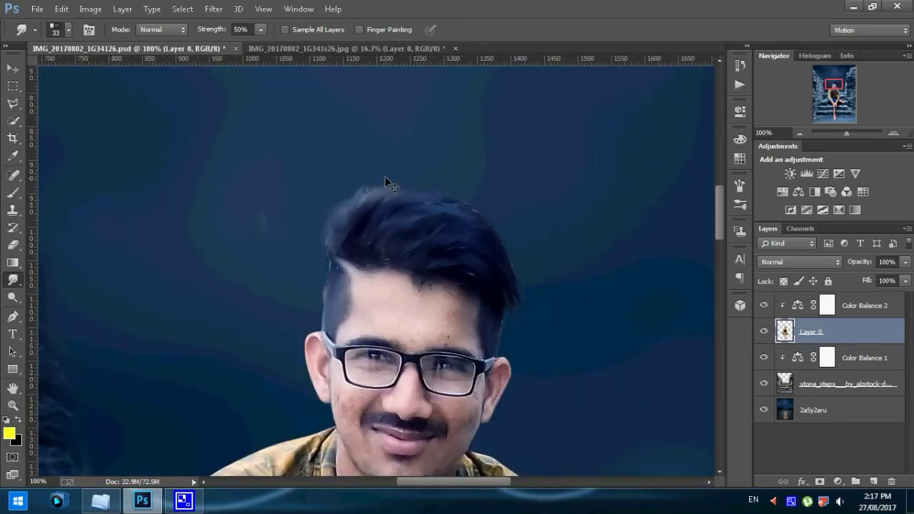
key(ctrl+minus)
key(ctrl+minus)
key(ctrl+minus)
key(ctrl+minus)
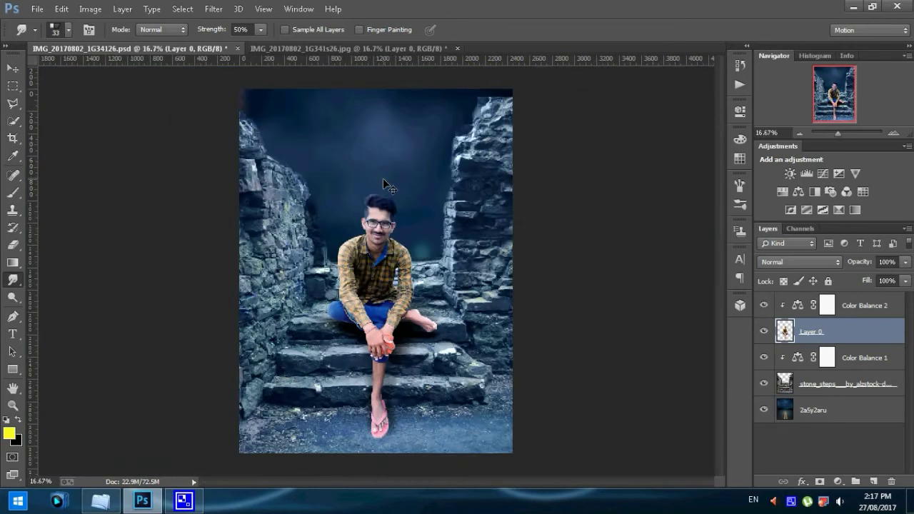
key(ctrl+plus)
key(ctrl+minus)
key(ctrl+minus)
click(13, 405)
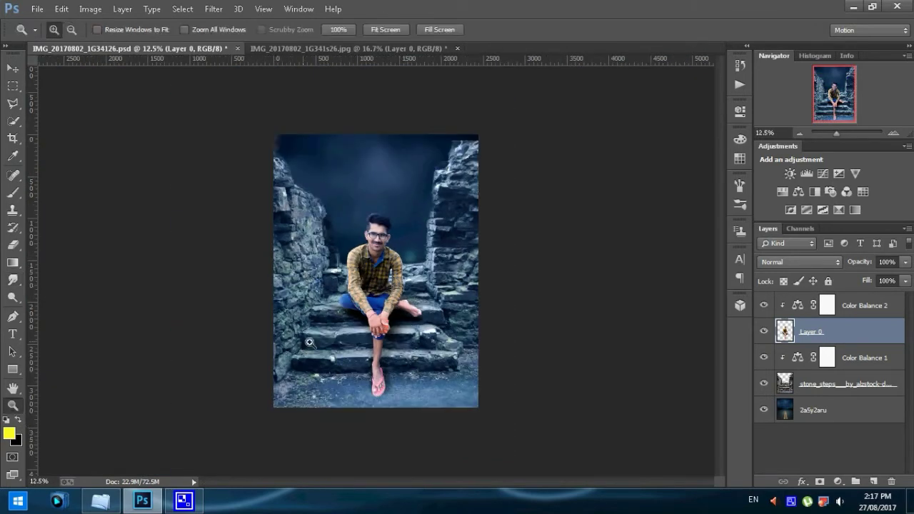
click(386, 345)
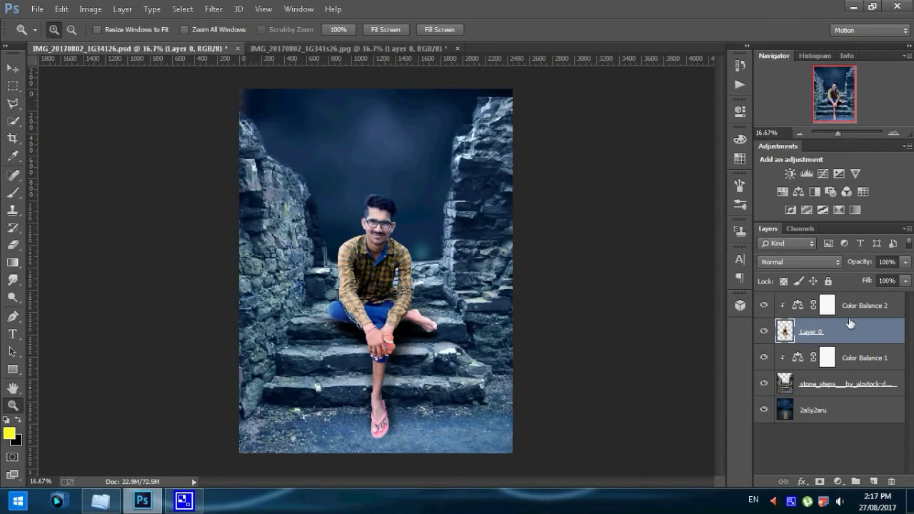
click(888, 305)
Step: Add a Gradient fill layer and set its left colour stop to a dark navy
click(838, 481)
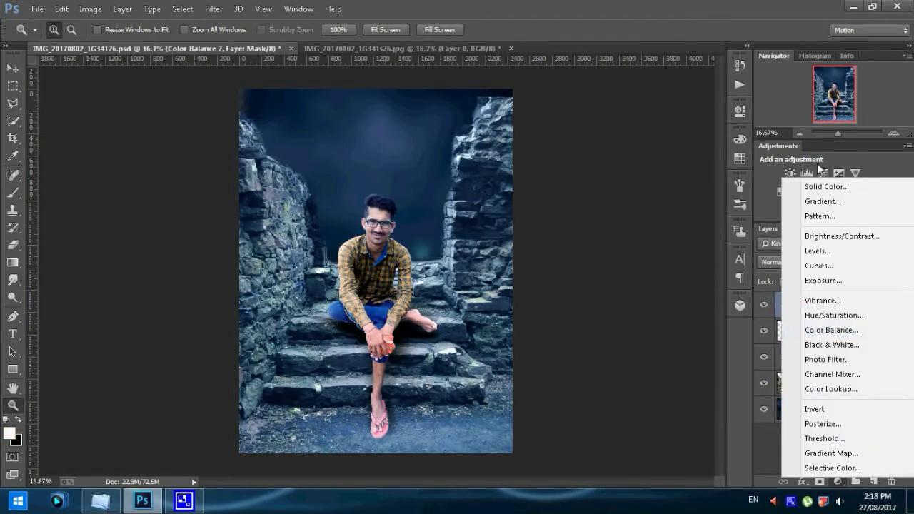
click(817, 200)
click(635, 148)
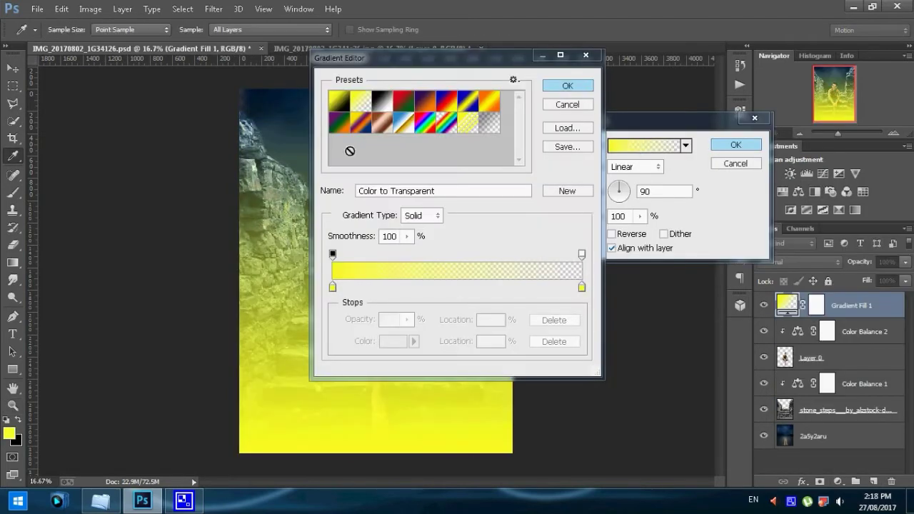
click(332, 287)
drag(397, 65, 515, 77)
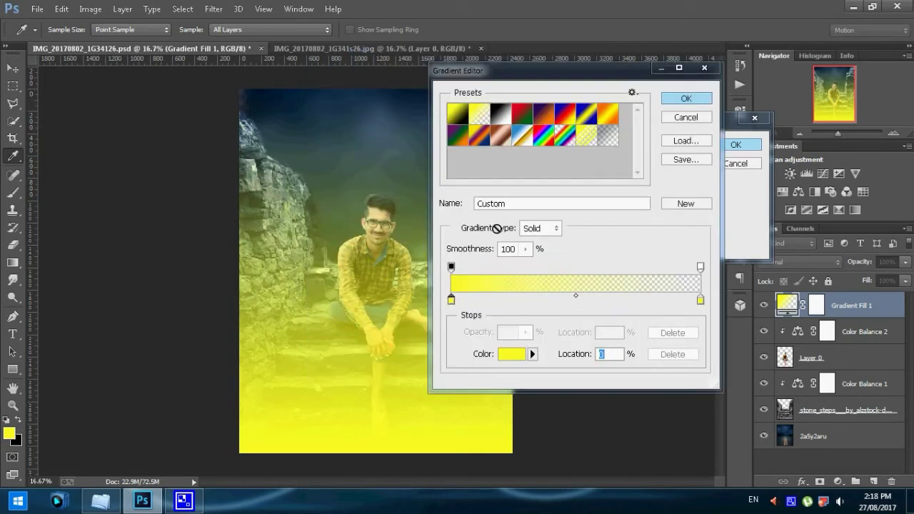
click(353, 125)
drag(265, 80, 266, 86)
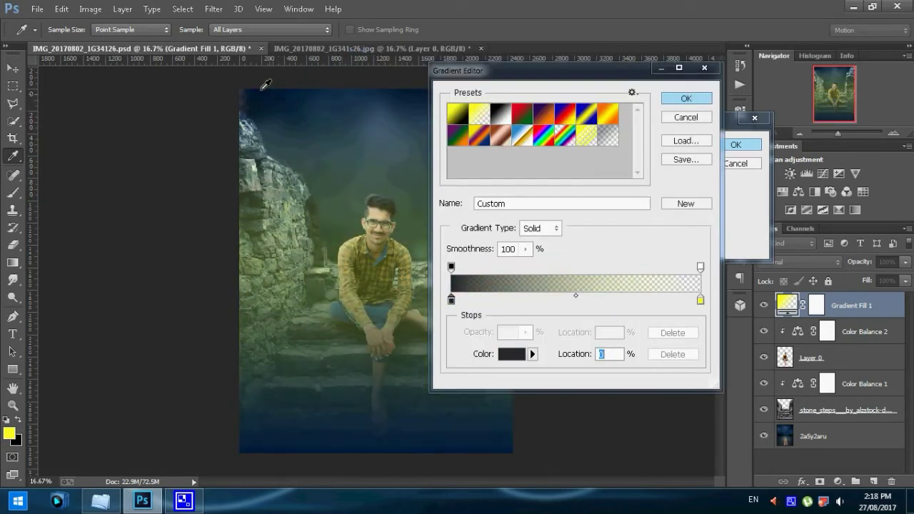
click(510, 354)
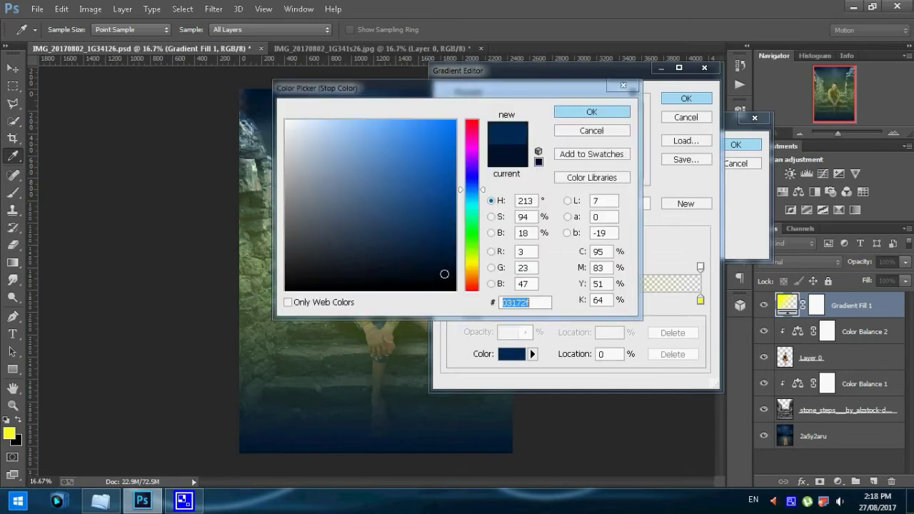
click(447, 279)
click(590, 55)
Step: Set the gradient's right colour stop to white
click(700, 300)
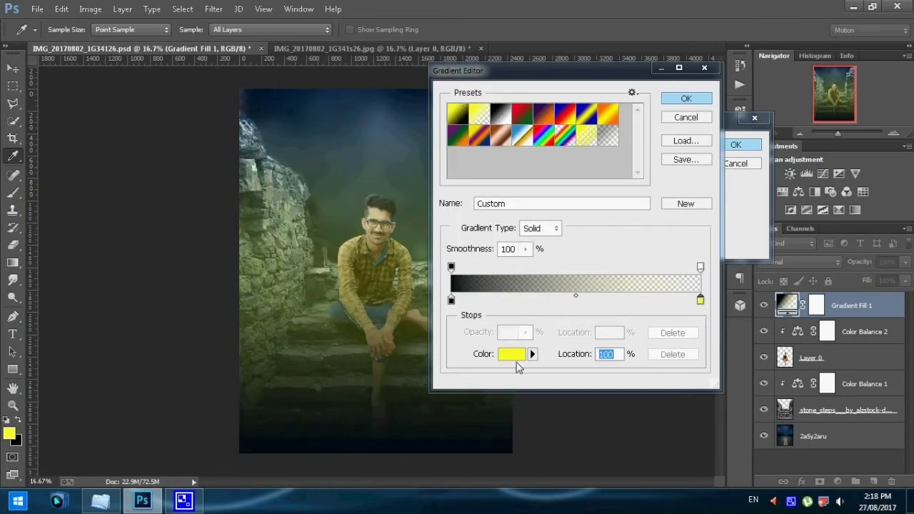
click(512, 355)
drag(300, 136, 184, 90)
click(592, 106)
key(Return)
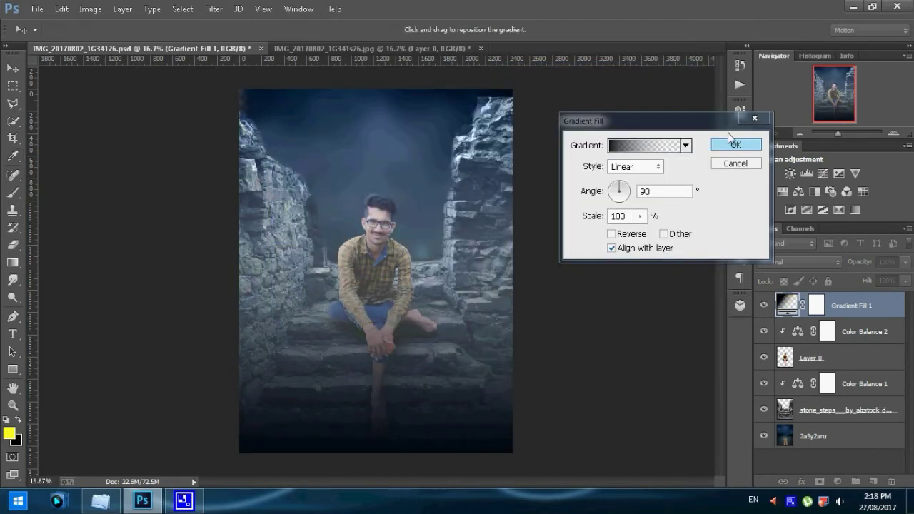
Step: Make the gradient a reversed radial vignette at 140% scale
click(635, 166)
click(629, 184)
click(612, 233)
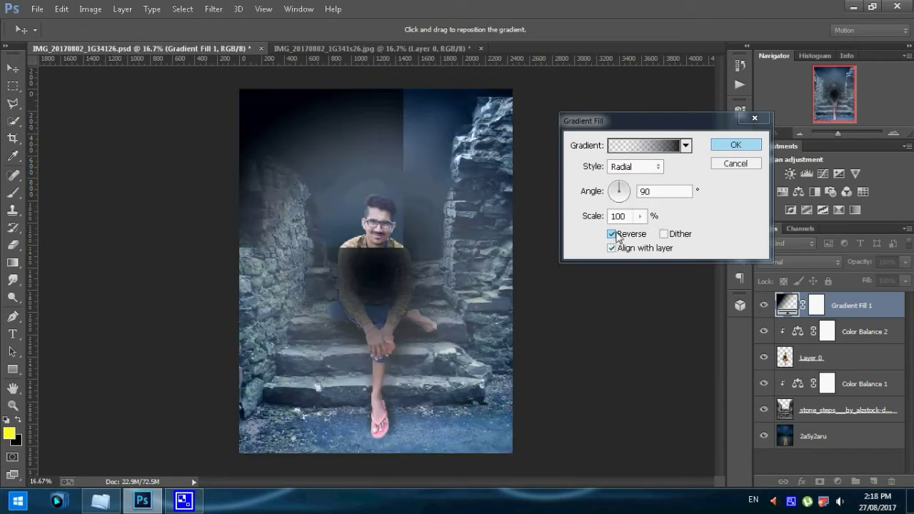
click(640, 216)
drag(638, 239, 647, 234)
click(628, 145)
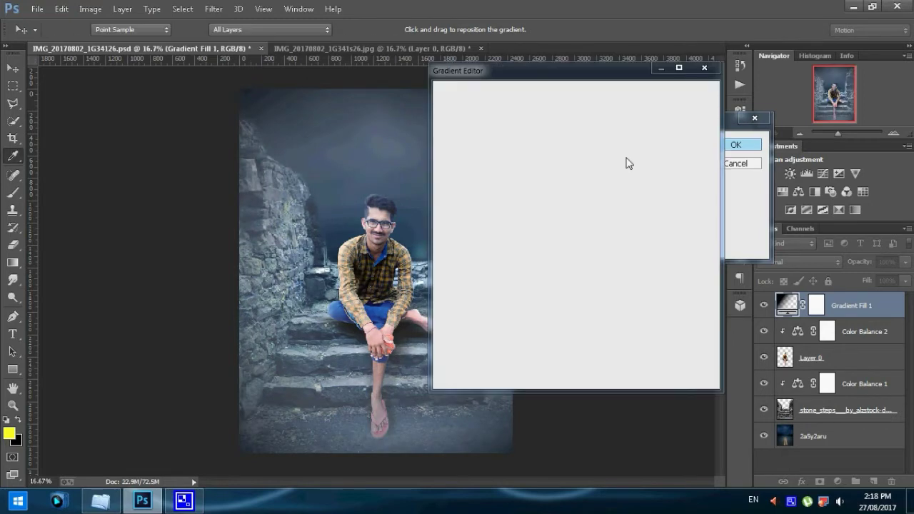
Step: Try a navy Foreground to Transparent gradient fading at 31% and 288% scale, then cancel the fill
click(480, 119)
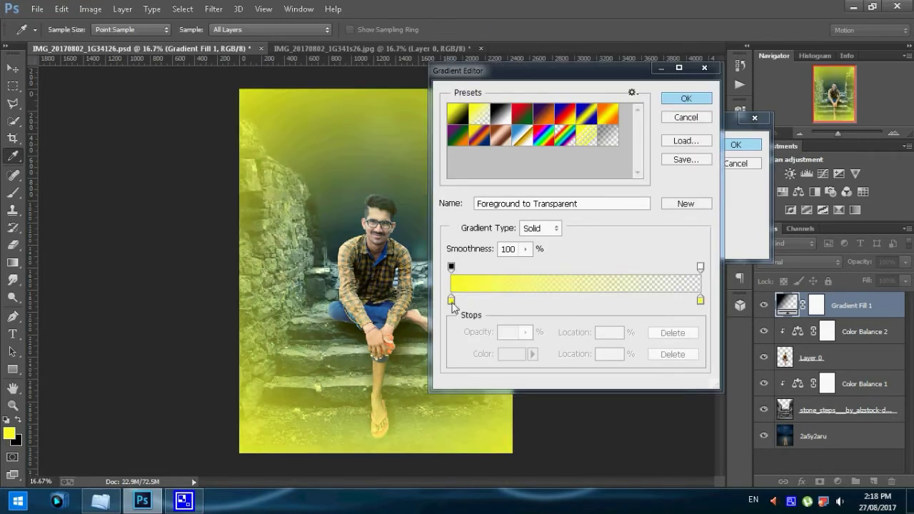
double_click(451, 302)
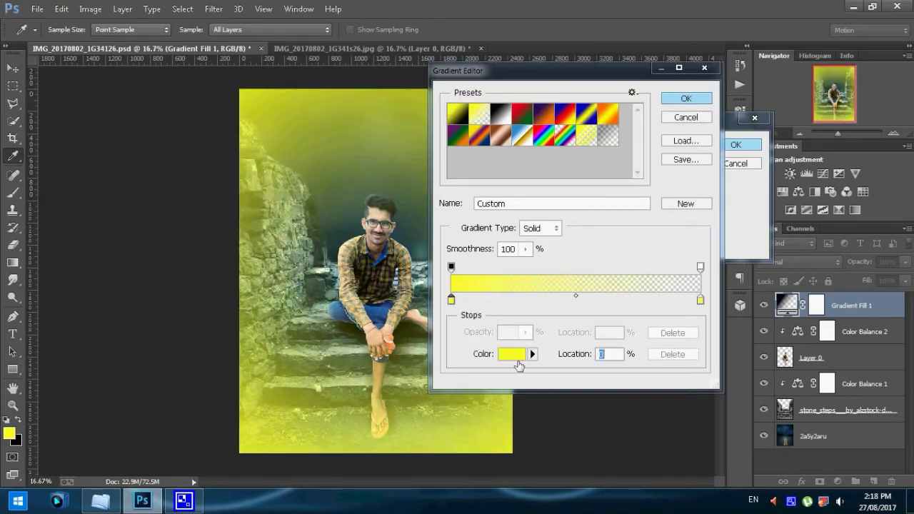
click(436, 236)
click(472, 188)
click(453, 245)
click(582, 112)
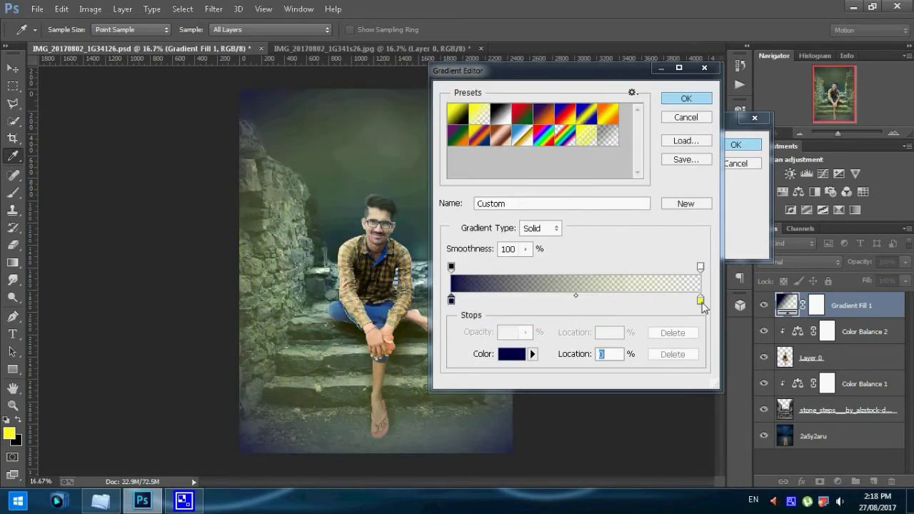
drag(700, 268, 529, 268)
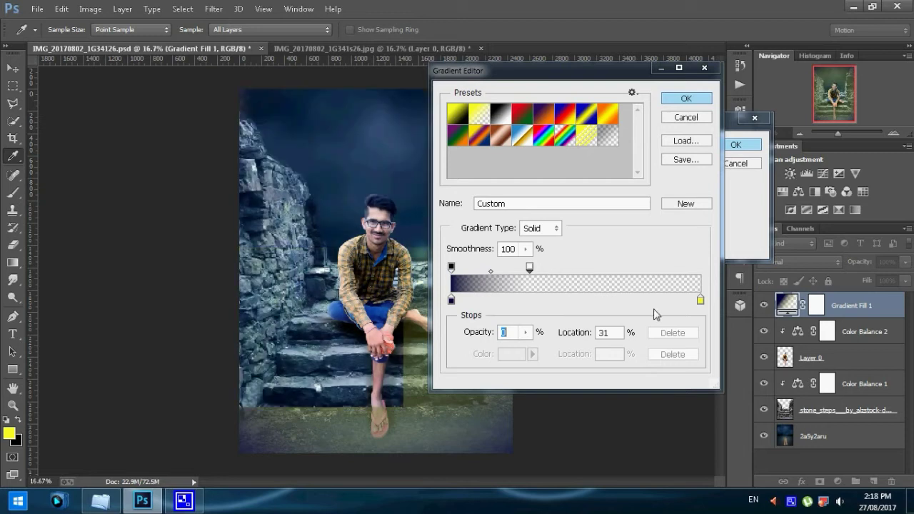
click(677, 100)
mouse_move(640, 216)
mouse_down()
mouse_move(663, 240)
mouse_move(685, 237)
mouse_move(641, 229)
mouse_move(676, 236)
mouse_up()
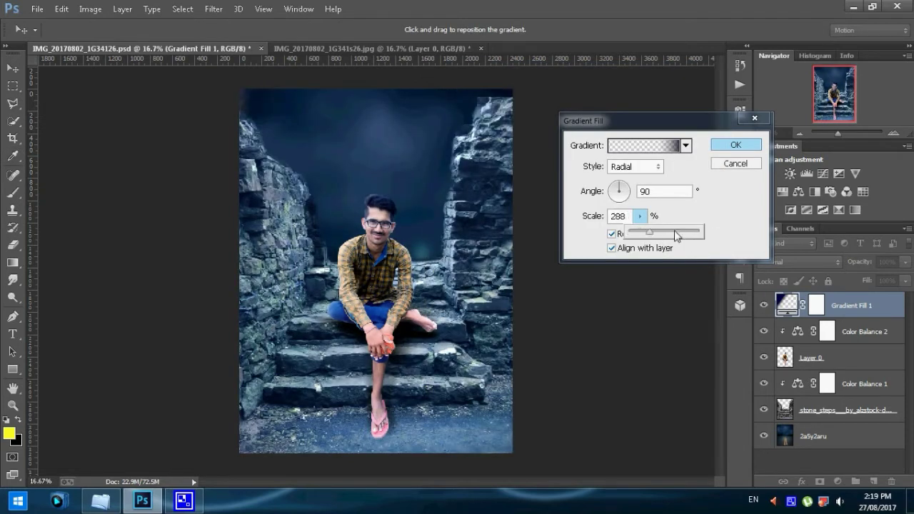
key(Return)
Step: Choose a dark blue foreground colour in the Color Picker
click(9, 433)
click(472, 164)
click(452, 172)
click(474, 185)
click(474, 184)
Step: Accept the dark blue foreground colour, checking the image mode menu without changes
click(562, 112)
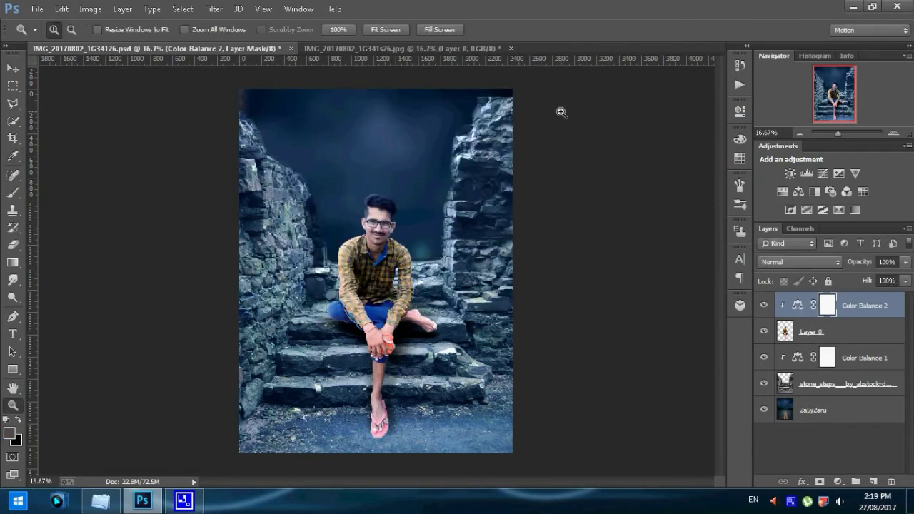
click(90, 9)
mouse_move(100, 24)
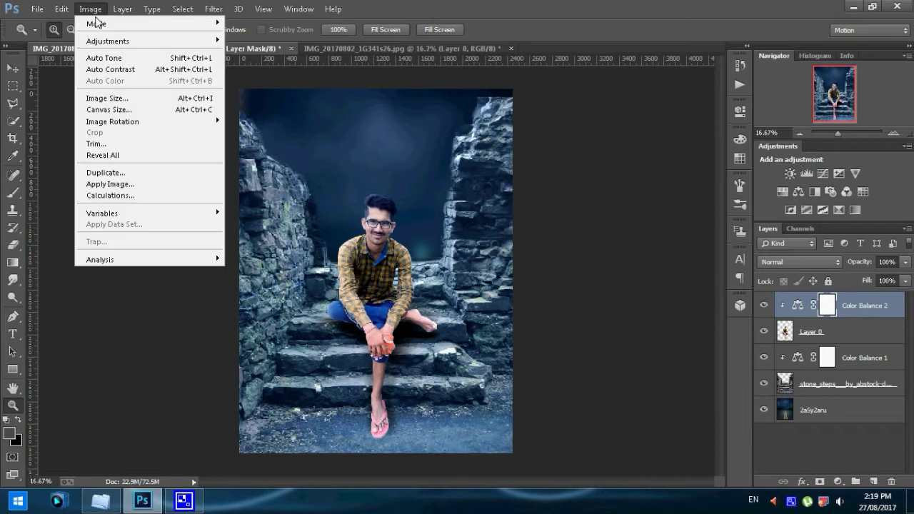
click(250, 68)
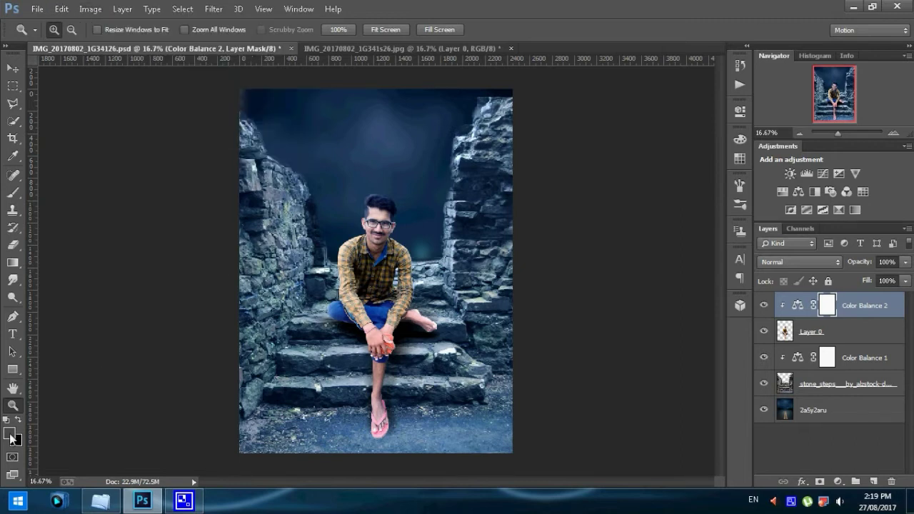
click(10, 434)
click(602, 113)
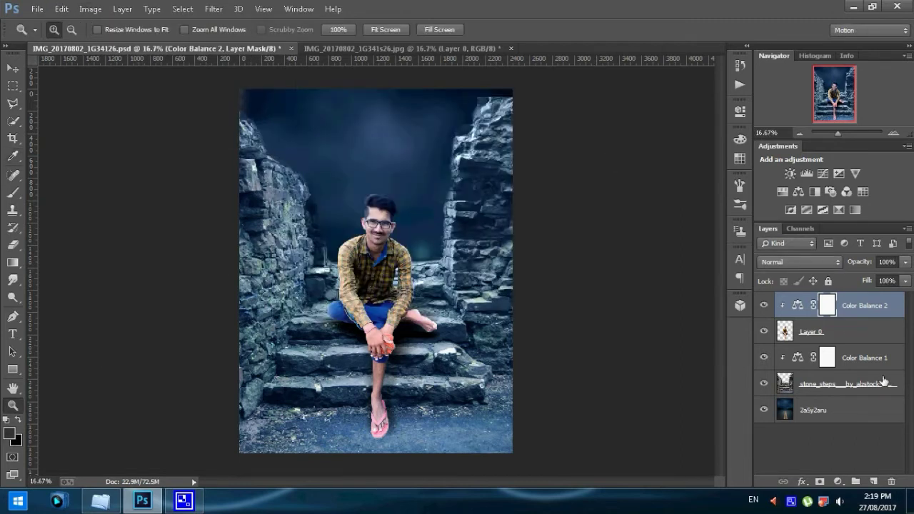
Step: Add a Gradient Fill above Layer 0 using the Foreground to Transparent preset
click(854, 333)
click(840, 483)
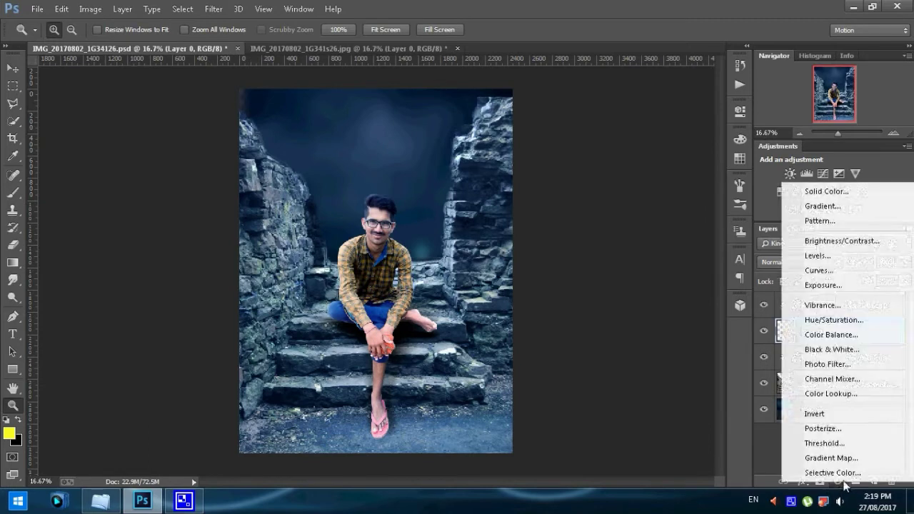
click(823, 205)
click(735, 163)
click(841, 483)
click(823, 205)
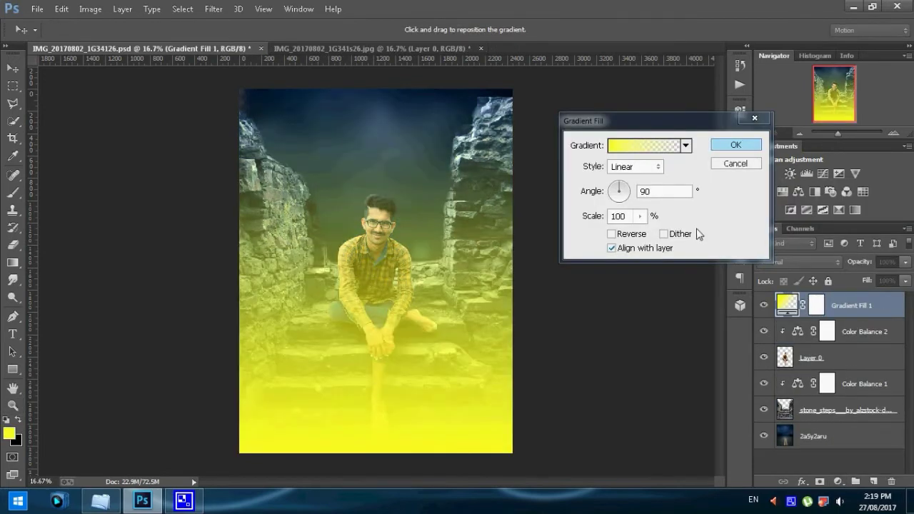
click(629, 150)
double_click(485, 114)
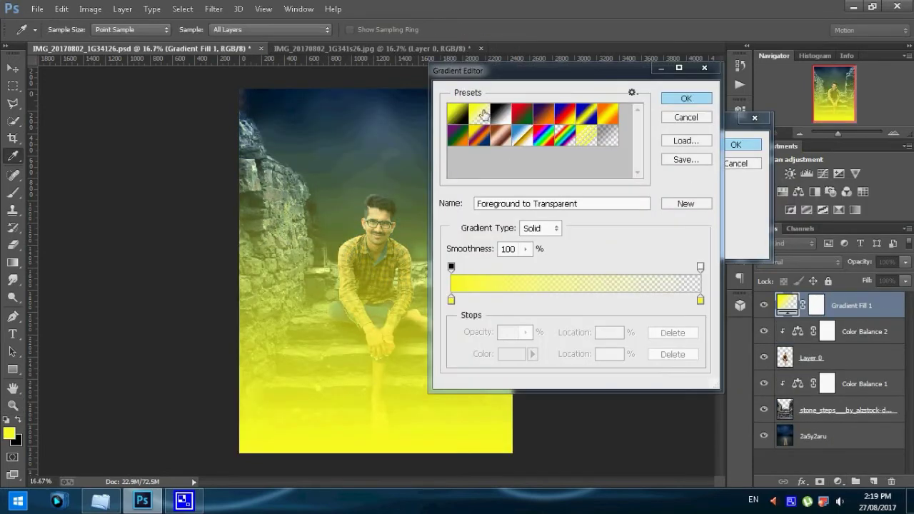
click(597, 189)
Step: Set both gradient stops to dark blue sampled from the photo, one stop near 73%
click(451, 300)
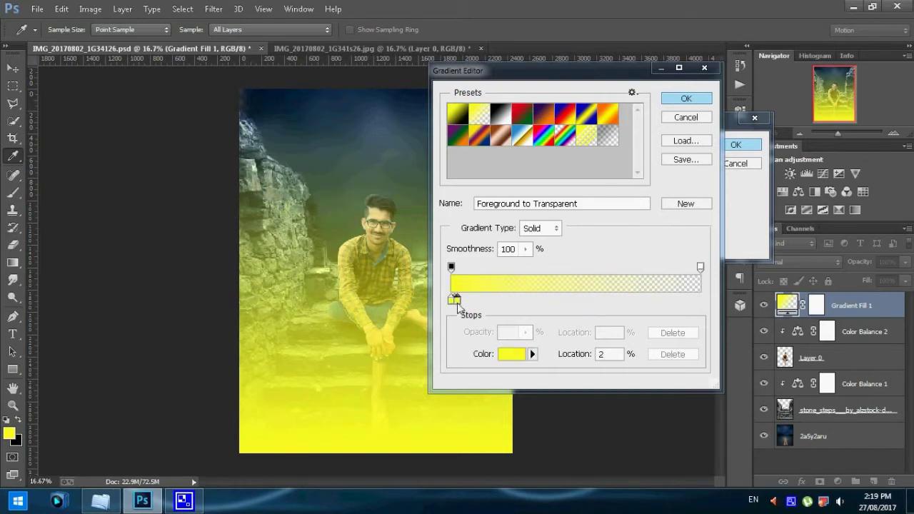
drag(700, 300, 464, 300)
click(519, 353)
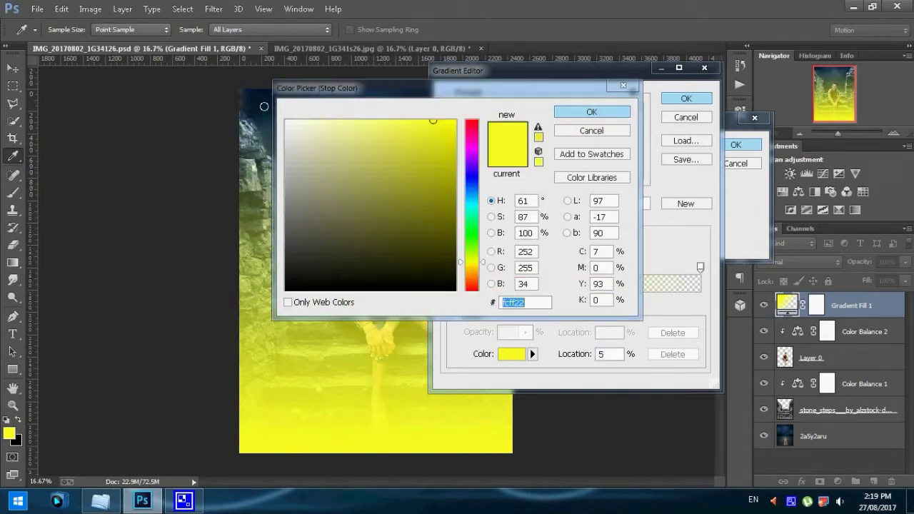
click(250, 96)
click(564, 112)
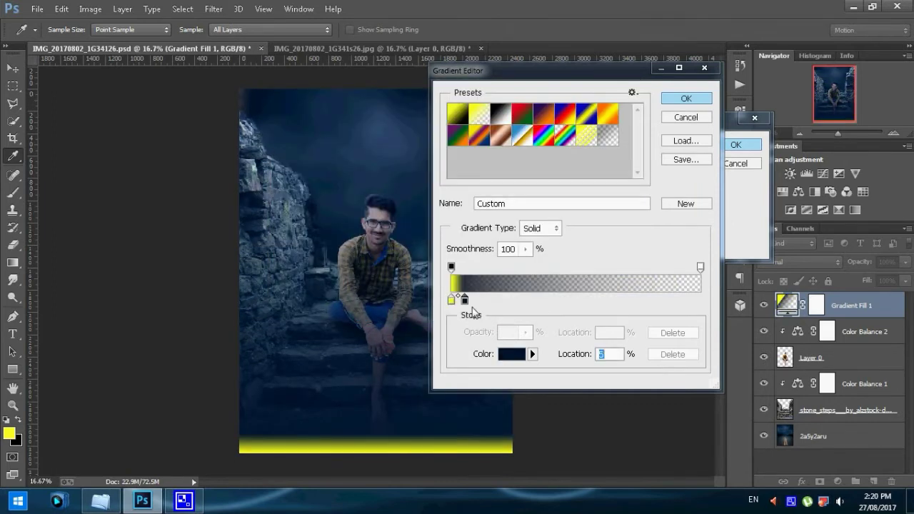
drag(452, 300, 632, 300)
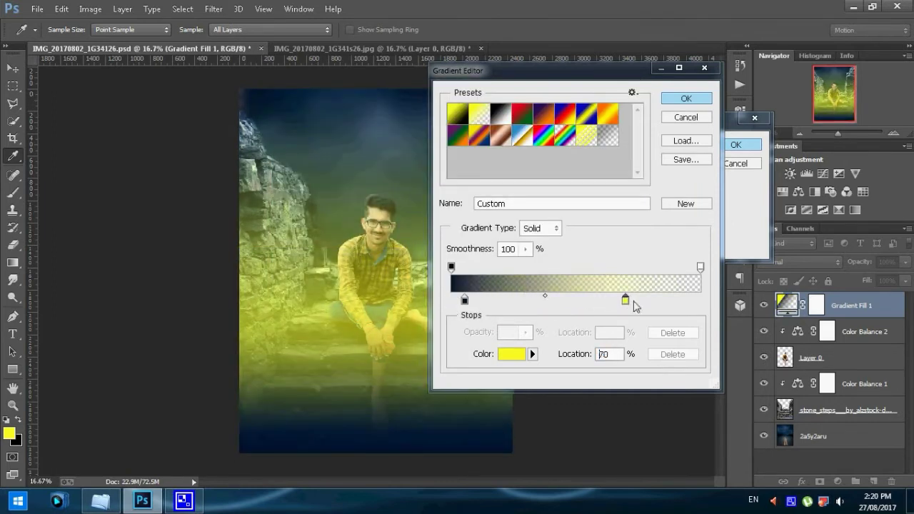
click(516, 355)
click(260, 95)
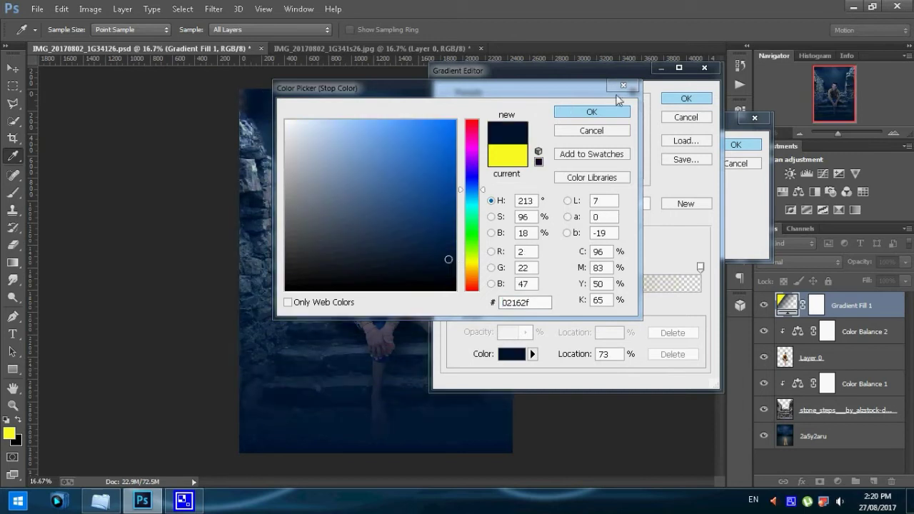
click(603, 113)
click(682, 100)
Step: Make the gradient fill radial and reversed at 110% scale, and confirm it
click(632, 167)
click(621, 190)
click(611, 234)
click(639, 216)
drag(640, 232, 647, 235)
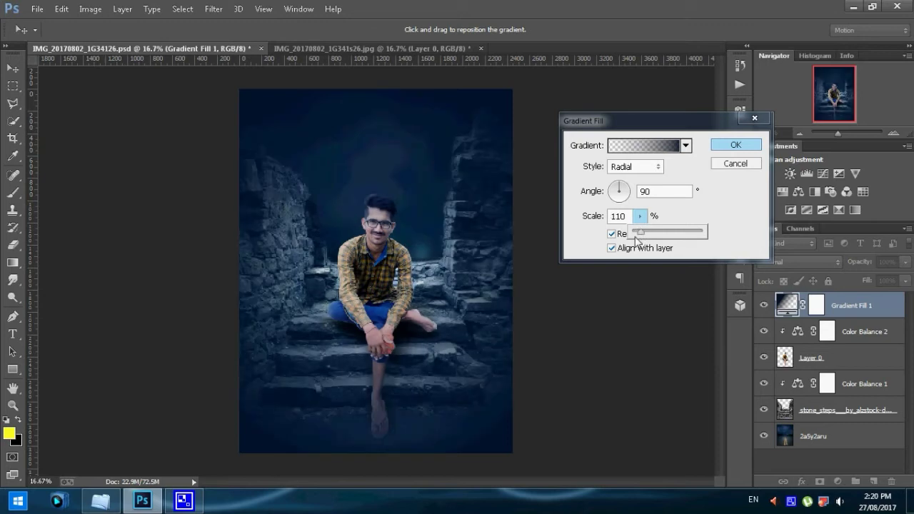
click(735, 144)
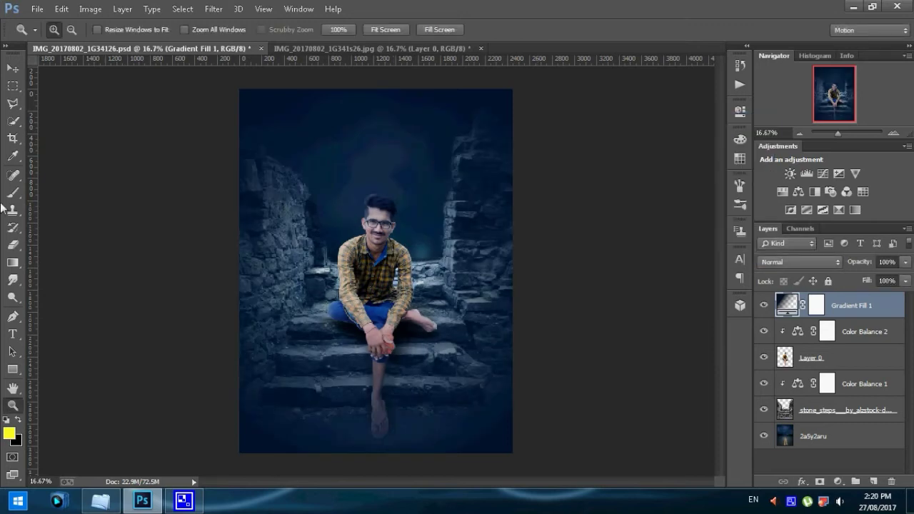
Step: Erase the centre of Gradient Fill 1's mask with a roughly 196 px eraser brush
click(13, 244)
click(817, 305)
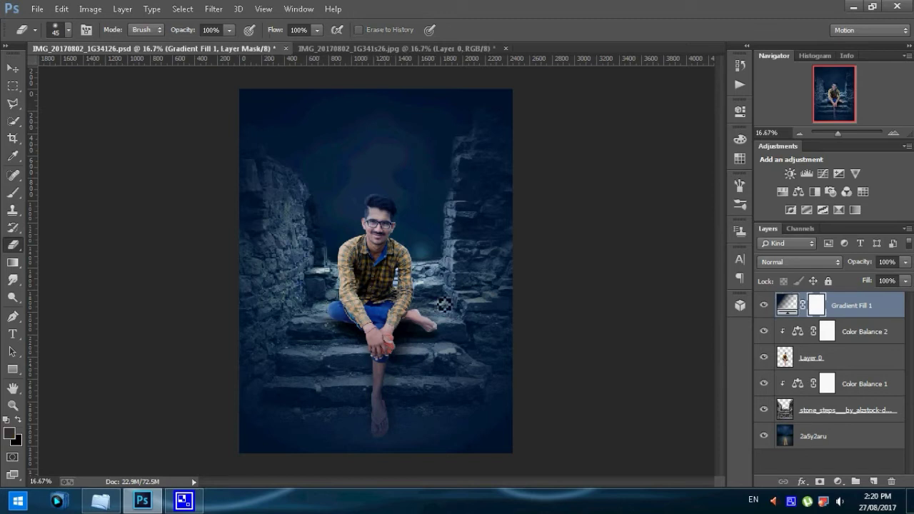
right_click(371, 282)
double_click(493, 290)
text(196)
key(Return)
key(bracketright)
click(373, 265)
right_click(377, 248)
key(Escape)
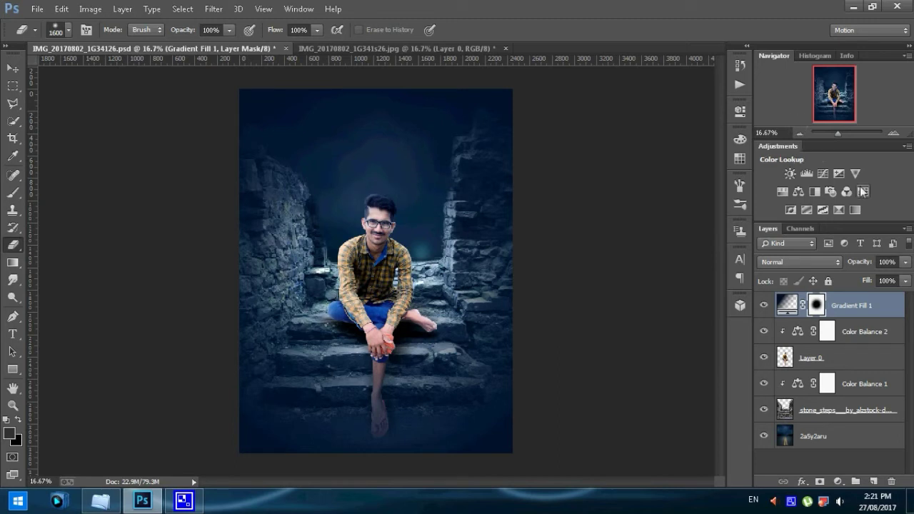
Step: Select Color Balance 2 down through layer 2a5y2aru and merge them into one layer
shift+click(866, 334)
shift+click(866, 358)
shift+click(860, 388)
shift+click(861, 434)
right_click(848, 325)
click(618, 198)
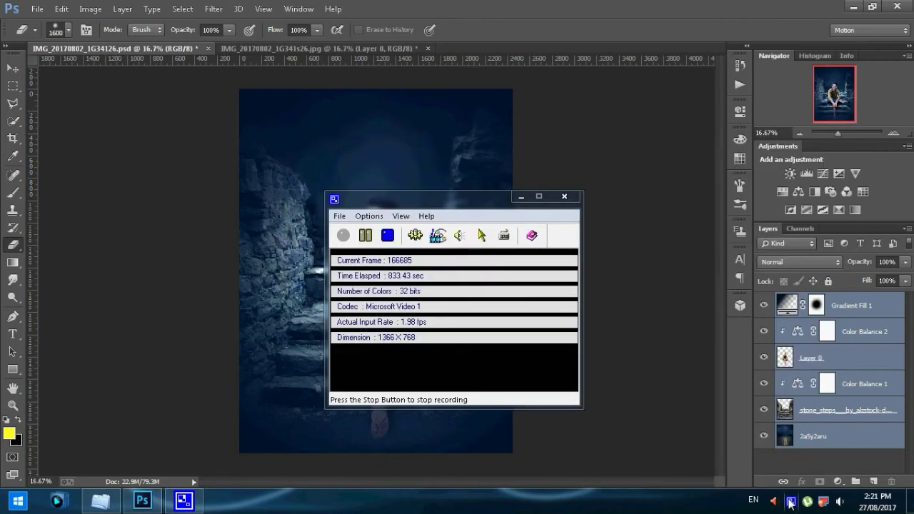
Step: Place the MONTY crown logo top-left and merge it with the composite into the P crown layer
click(528, 197)
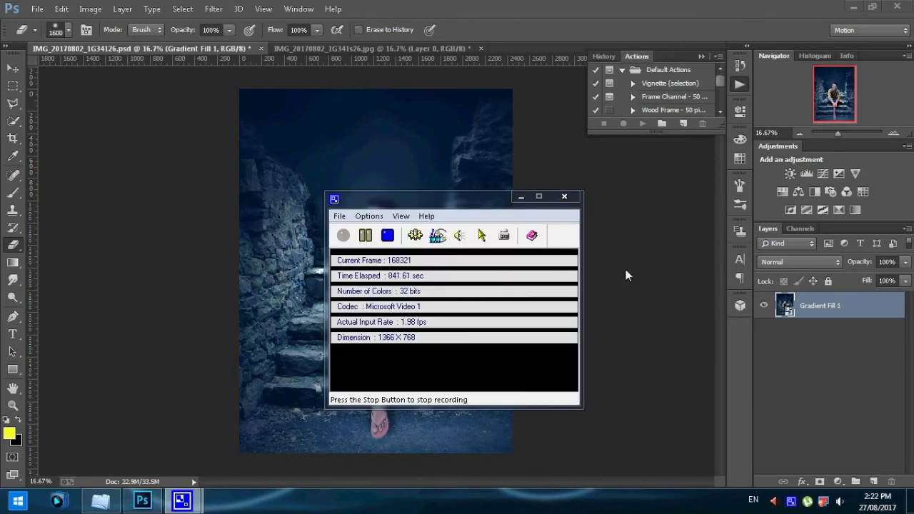
right_click(816, 305)
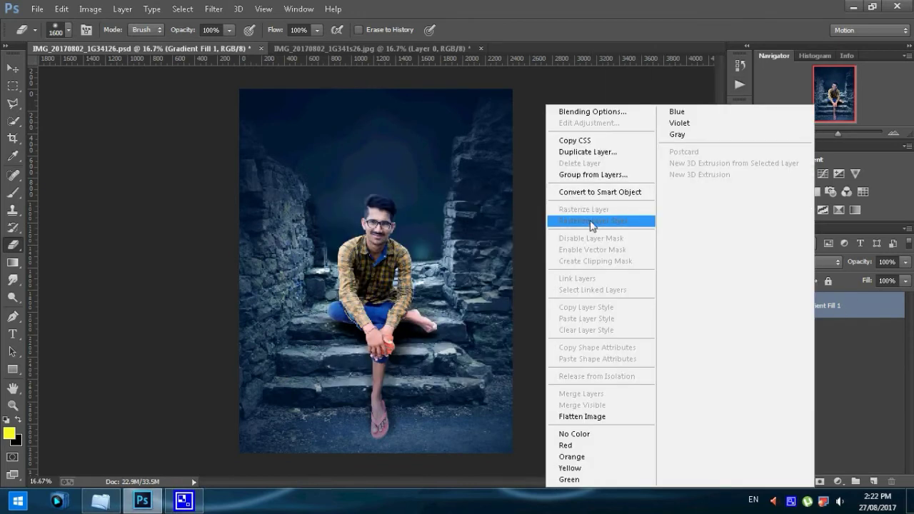
key(Escape)
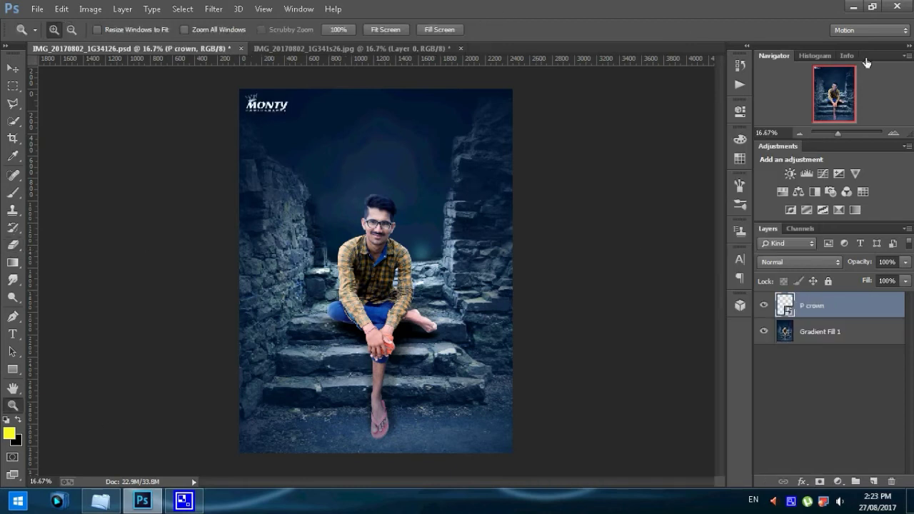
click(854, 7)
click(790, 503)
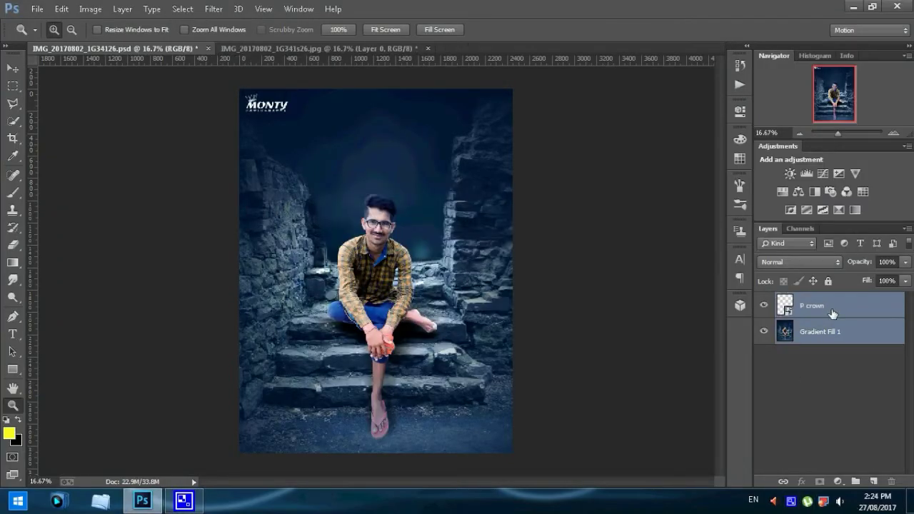
click(832, 313)
shift+click(833, 330)
key(ctrl+e)
Step: Run the Camera Raw Filter on the merged layer: Temperature +8, Exposure −0.20, Highlights +35, Clarity +10
click(213, 9)
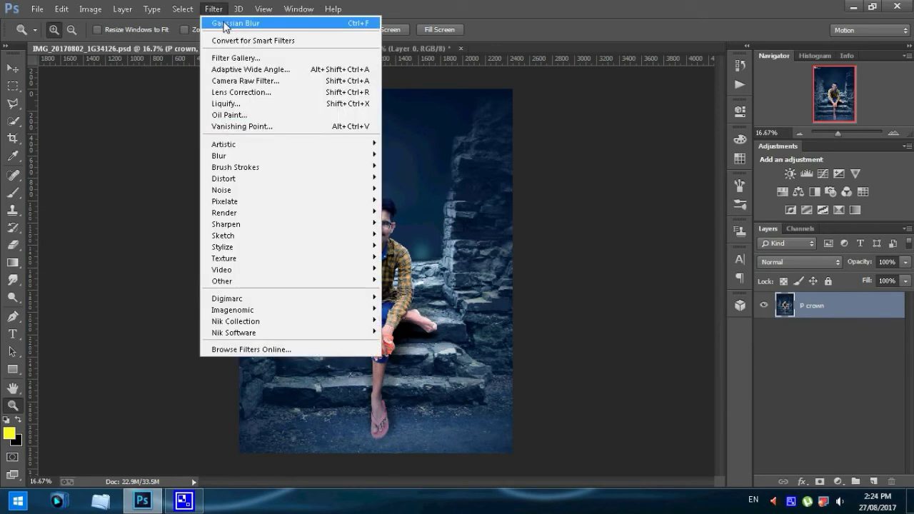
key(Escape)
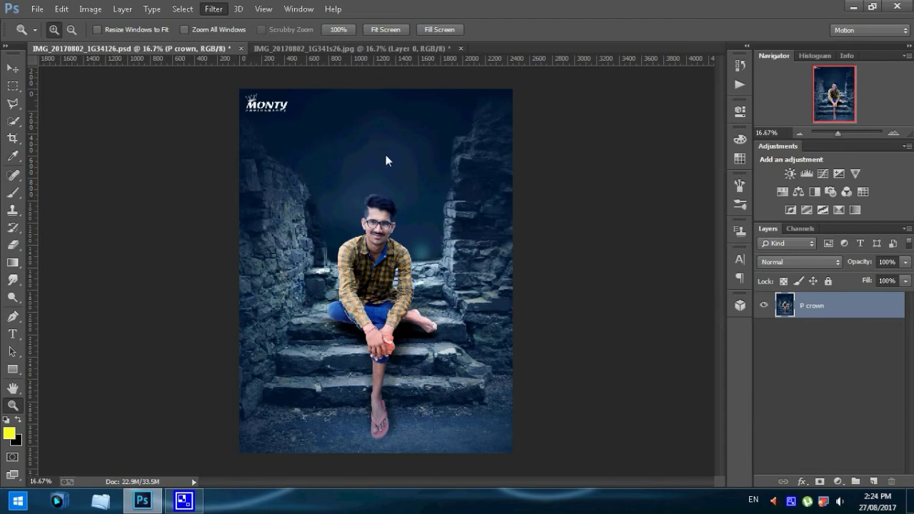
key(ctrl+shift+a)
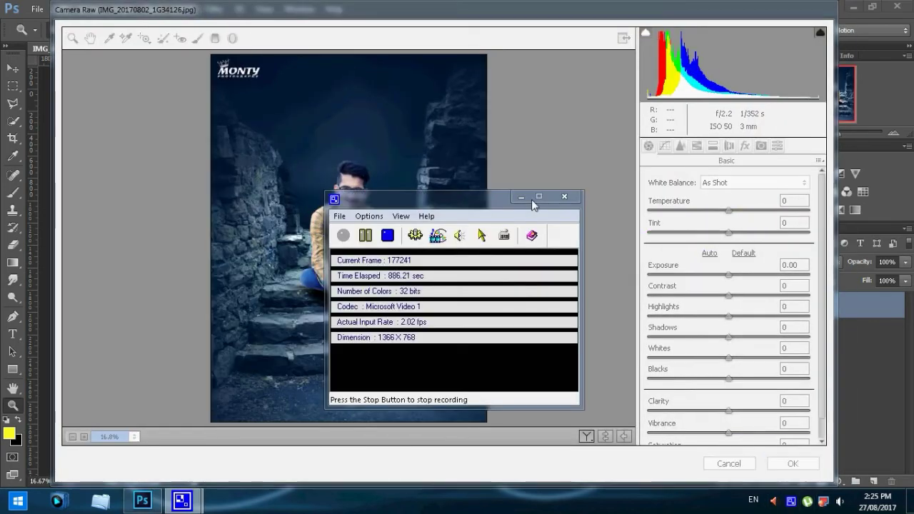
mouse_move(729, 211)
mouse_down()
mouse_move(755, 211)
mouse_move(738, 236)
mouse_up()
mouse_move(729, 274)
mouse_down()
mouse_move(739, 285)
mouse_move(729, 290)
mouse_up()
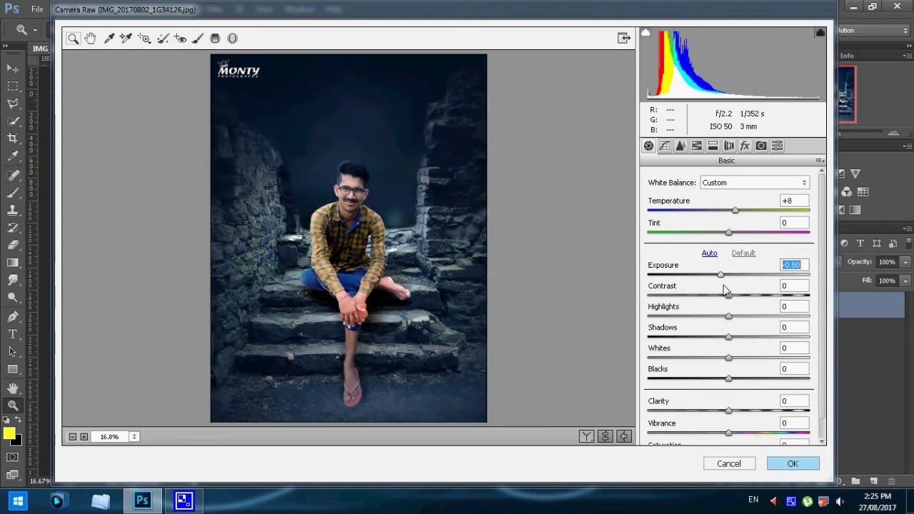
drag(729, 319, 757, 329)
scroll(729, 385, down, 1)
mouse_move(728, 389)
mouse_down()
mouse_move(803, 389)
mouse_move(760, 391)
mouse_up()
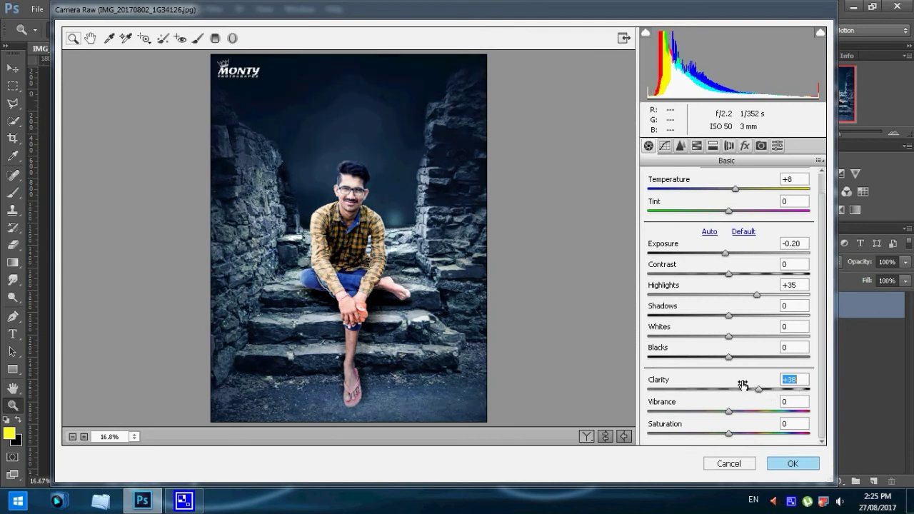
drag(743, 388, 736, 386)
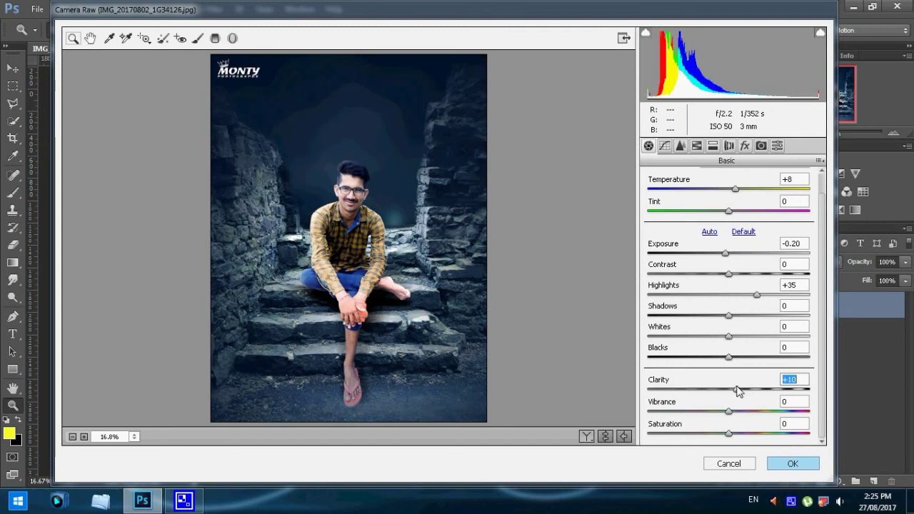
click(792, 465)
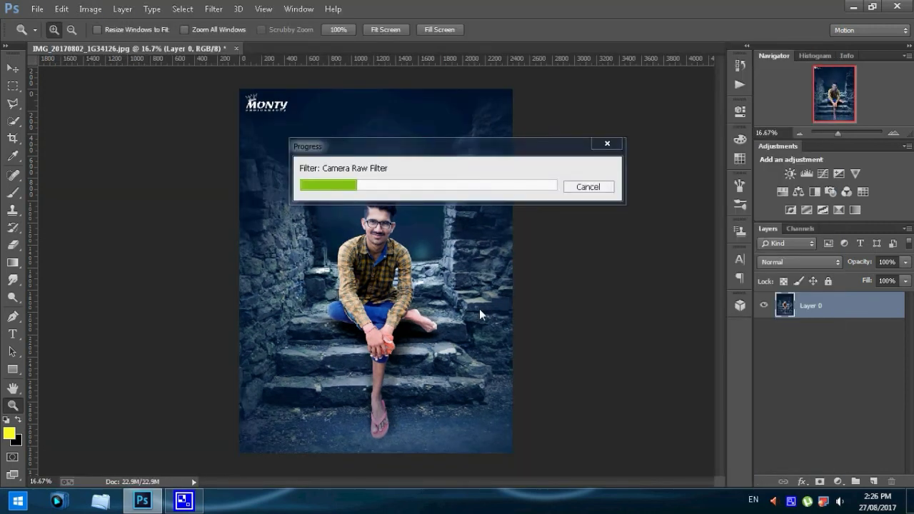
Step: Save the image as a JPEG at Quality 12 (Maximum), replacing the existing file
click(184, 502)
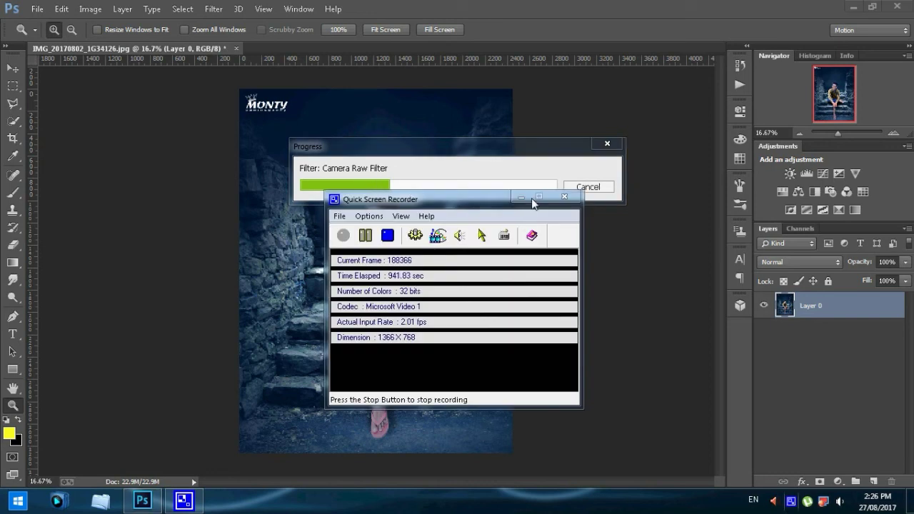
click(520, 197)
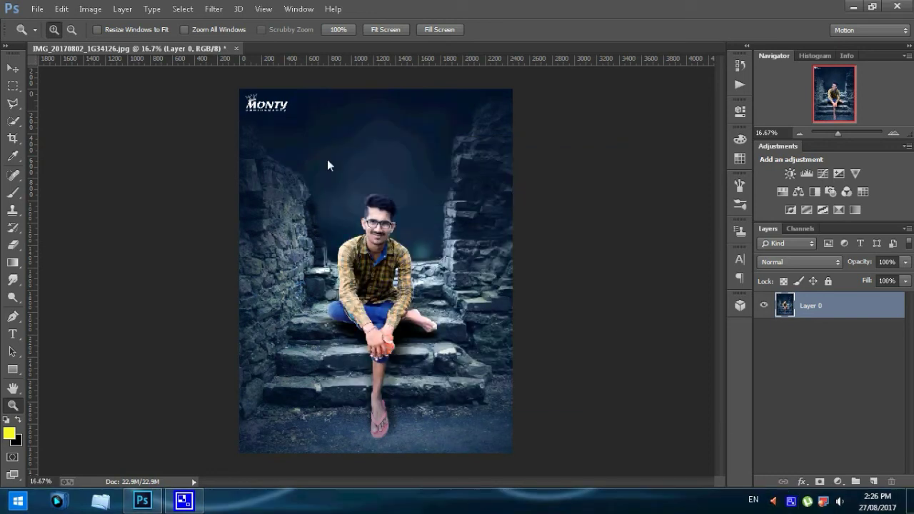
click(37, 8)
click(68, 113)
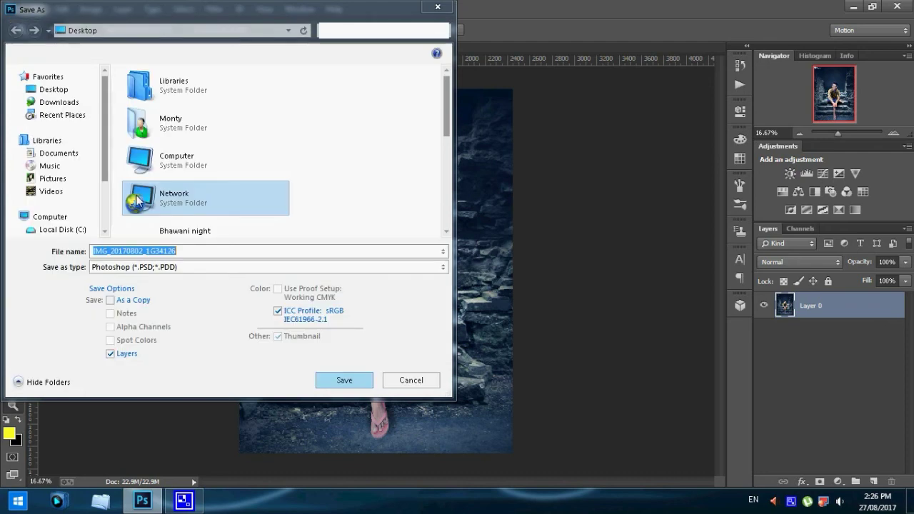
click(344, 379)
click(499, 253)
click(282, 267)
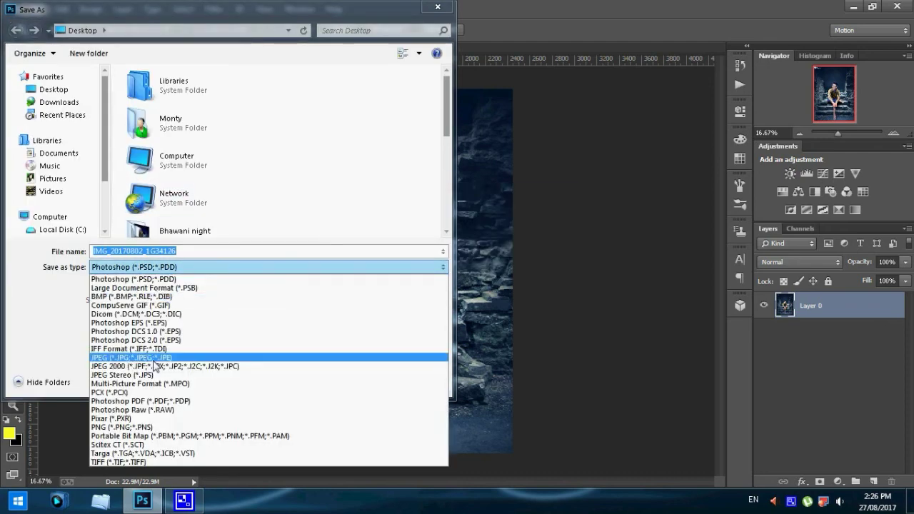
click(153, 357)
click(343, 380)
click(540, 251)
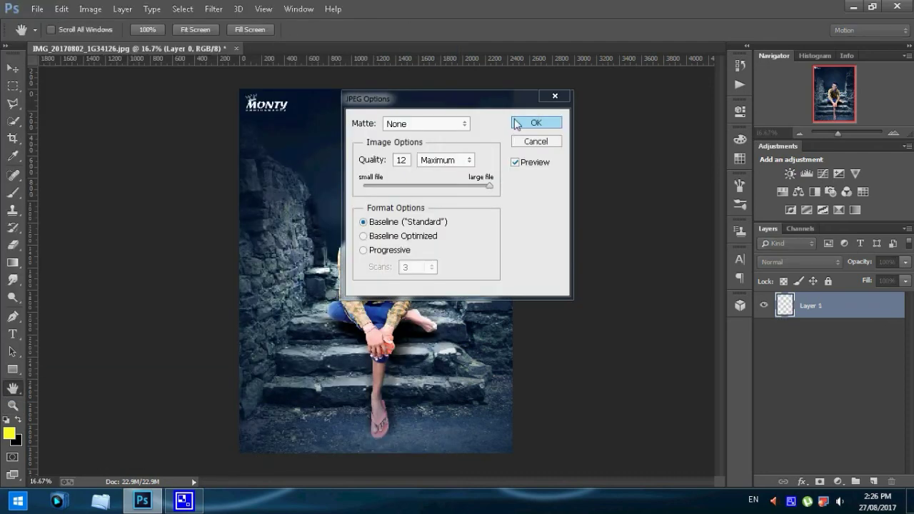
click(517, 124)
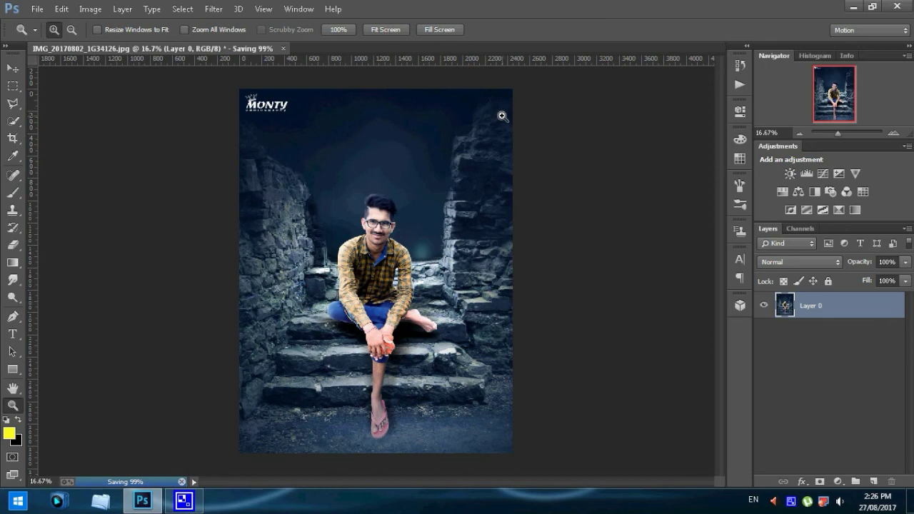